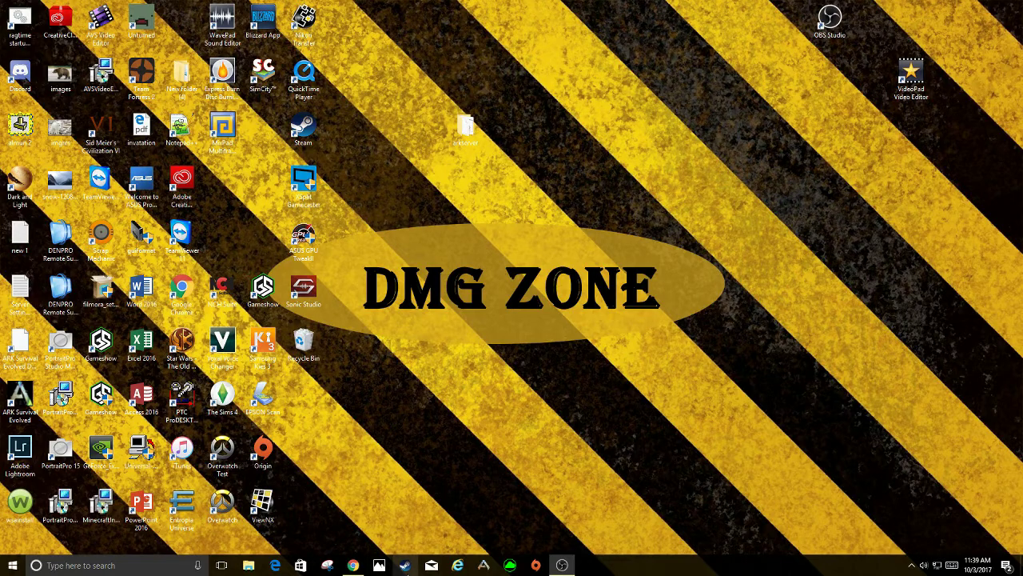
Search the ARK: Survival Evolved Workshop for 'steampunk' to list the matching mods.
click(405, 566)
scroll(304, 404, up, 10)
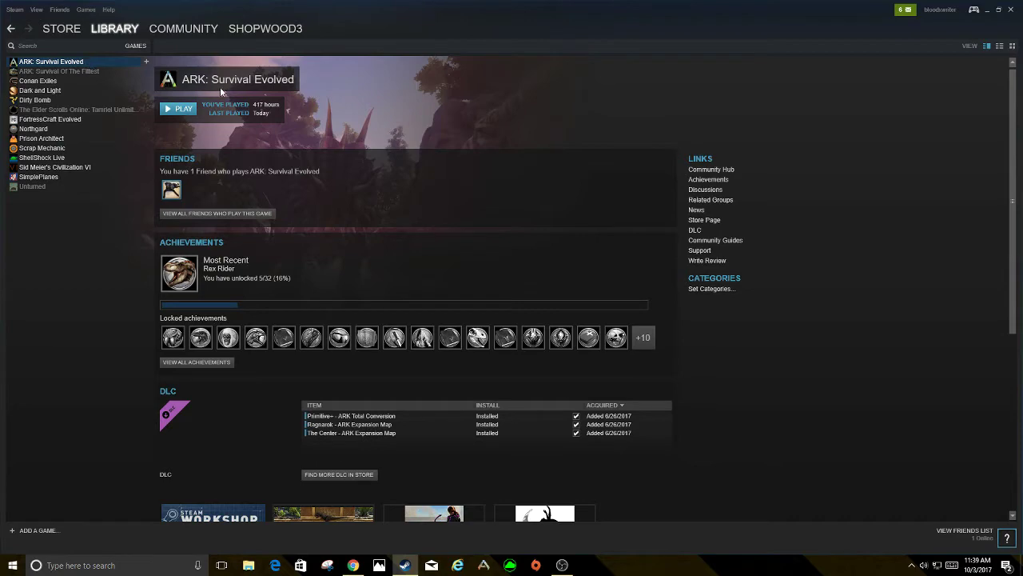
scroll(366, 216, down, 5)
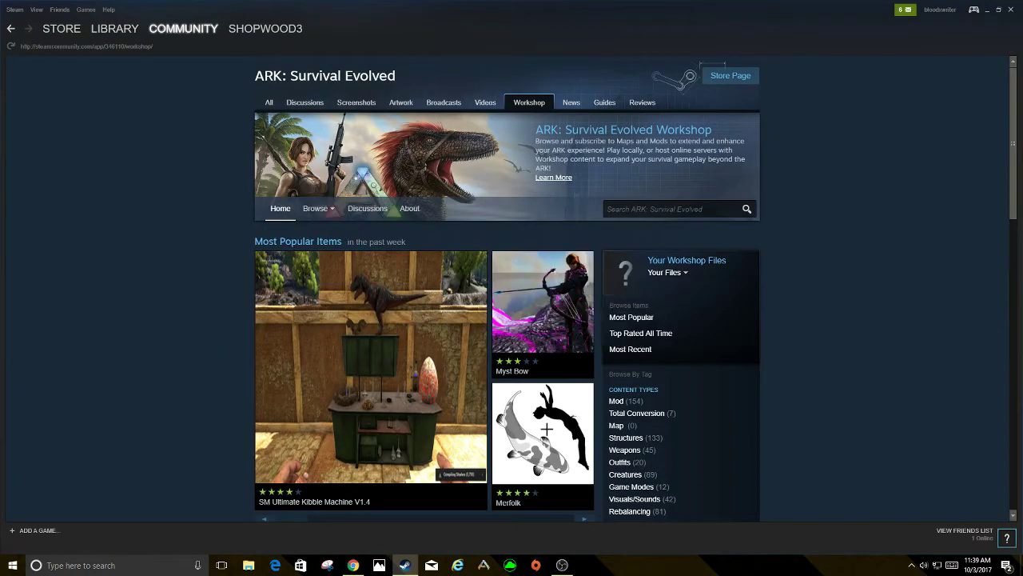
click(629, 209)
text(stea)
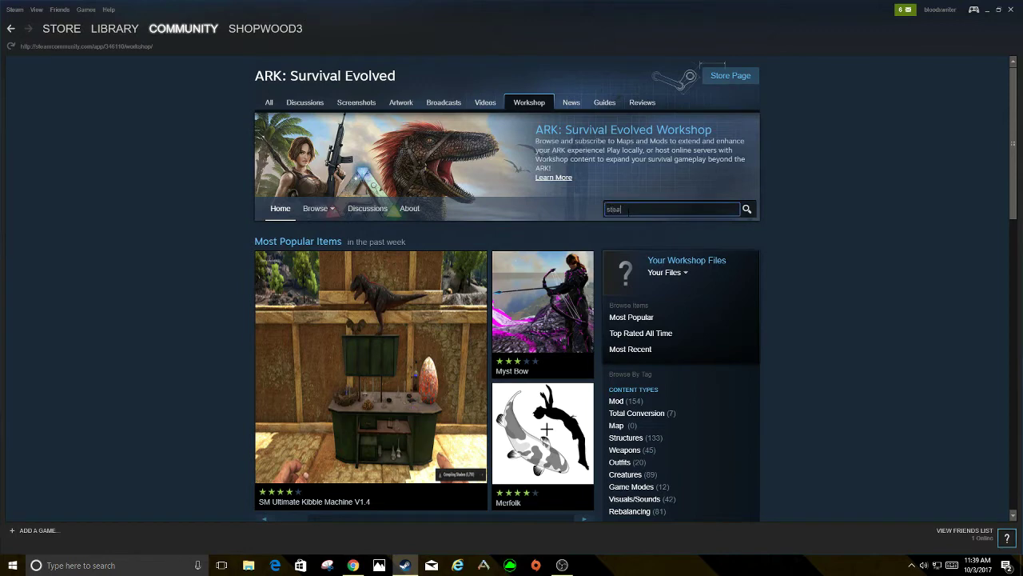
text(mpunk)
key(Return)
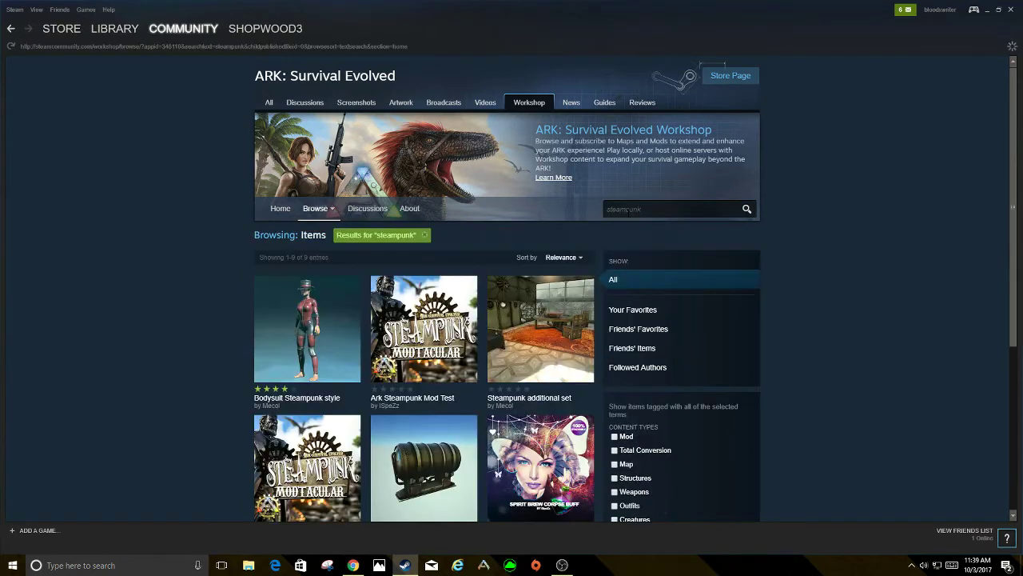
scroll(297, 284, down, 2)
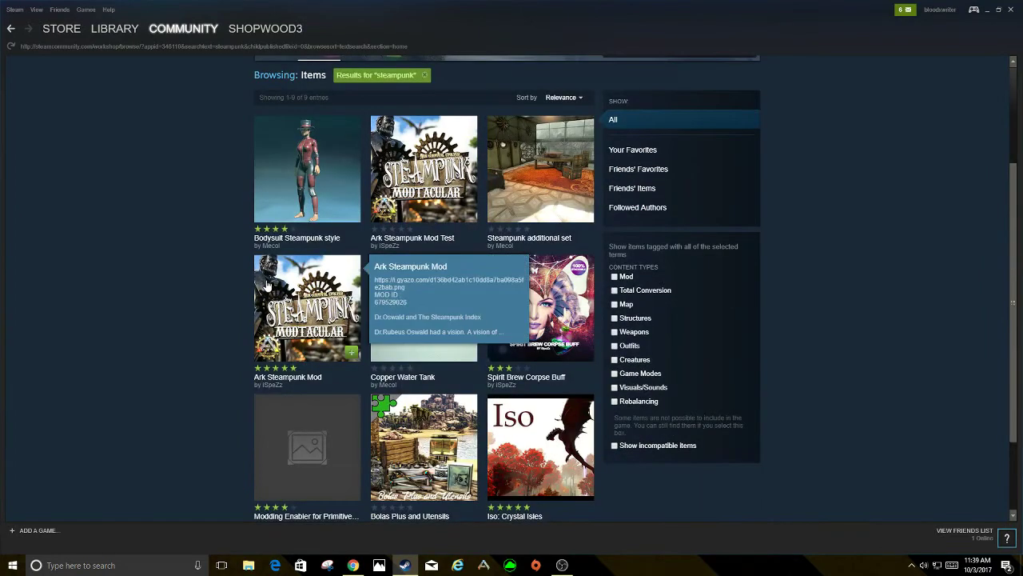
Open the Ark Steampunk Mod's Workshop page and subscribe to it.
click(294, 325)
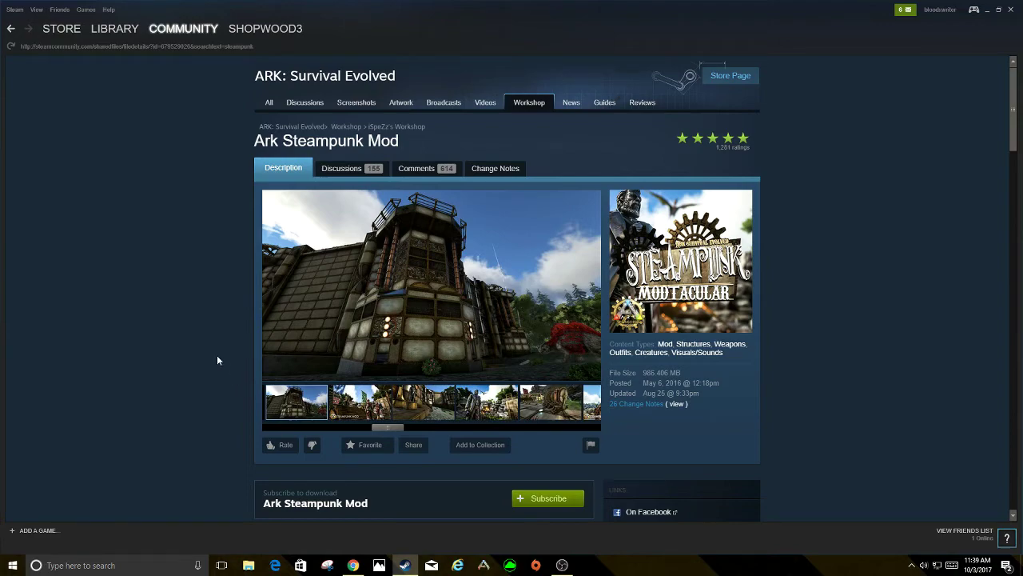
scroll(203, 335, down, 4)
scroll(203, 335, up, 2)
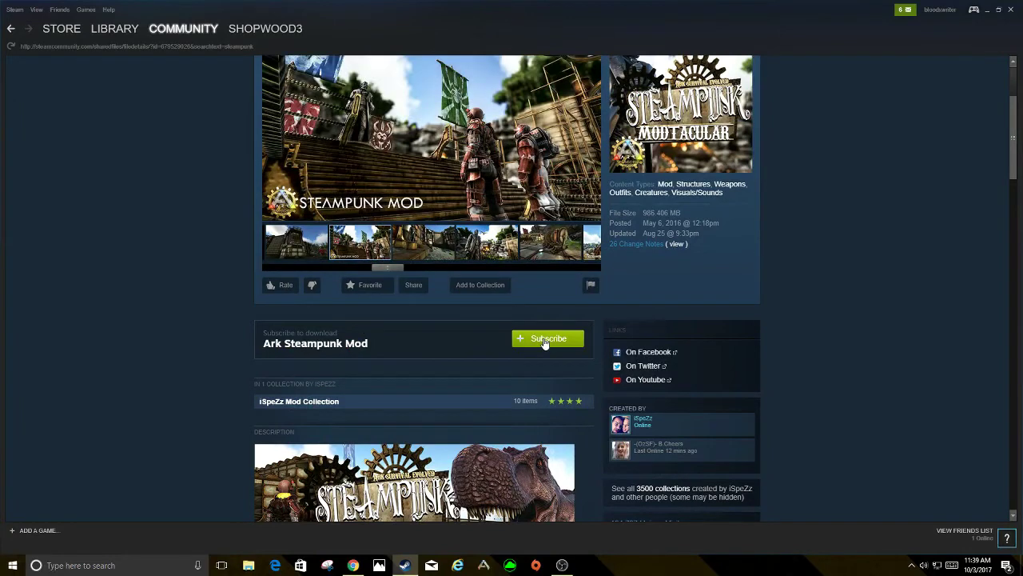
click(544, 339)
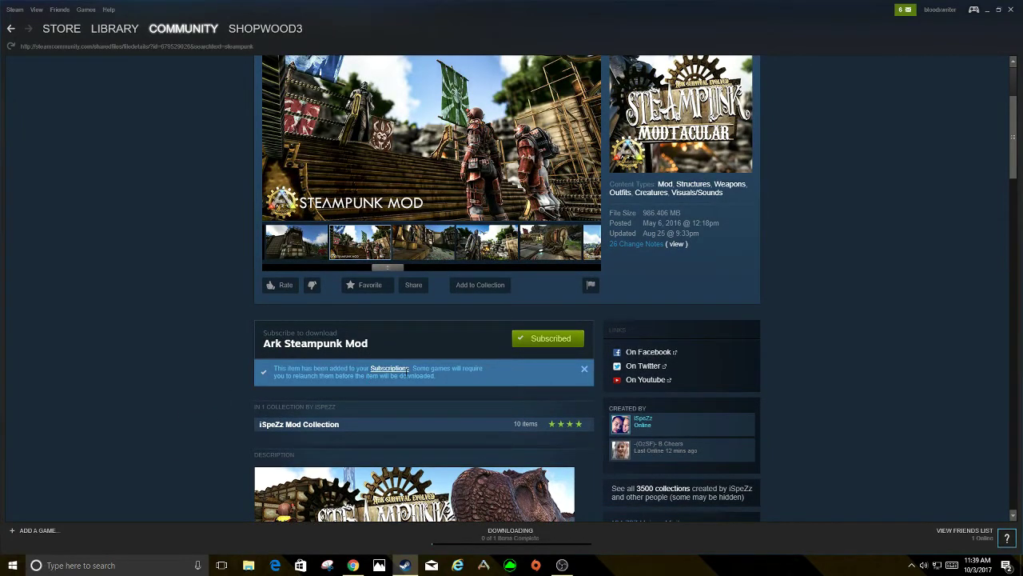
scroll(171, 312, down, 4)
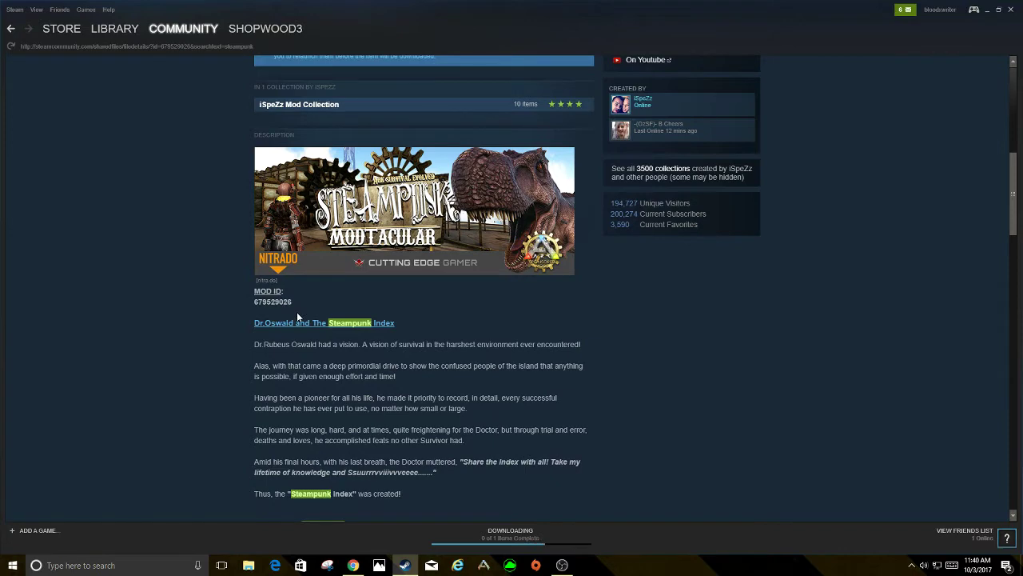
scroll(297, 318, up, 1)
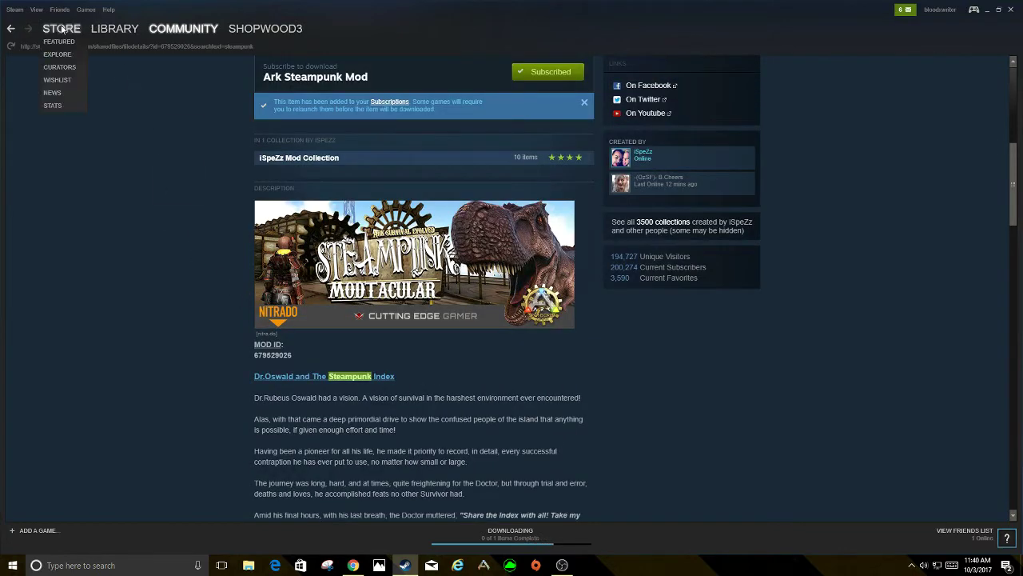
Check the 581.9 MB mod download finished in Downloads, launch ARK, then minimize Steam.
mouse_move(112, 28)
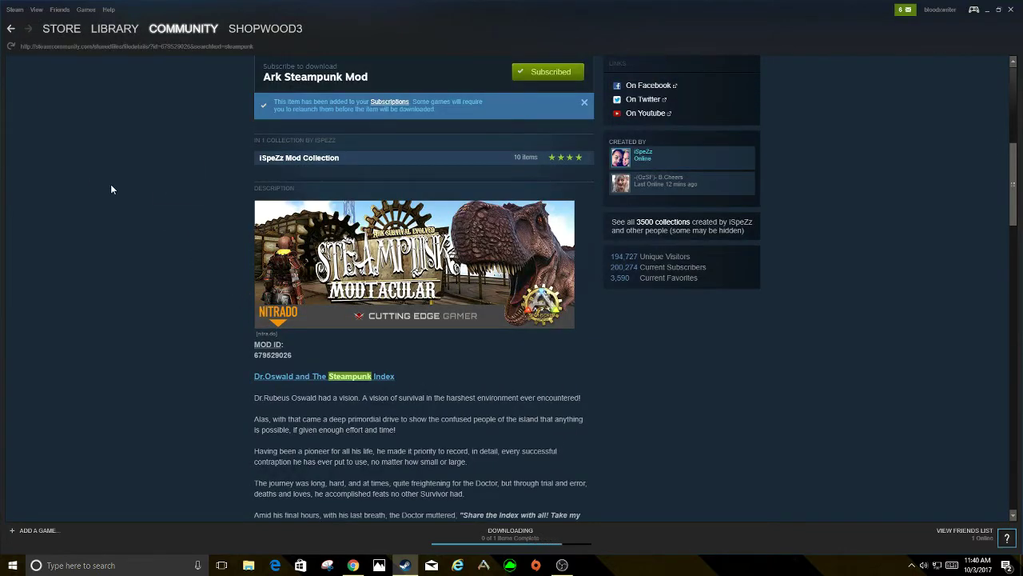
click(112, 173)
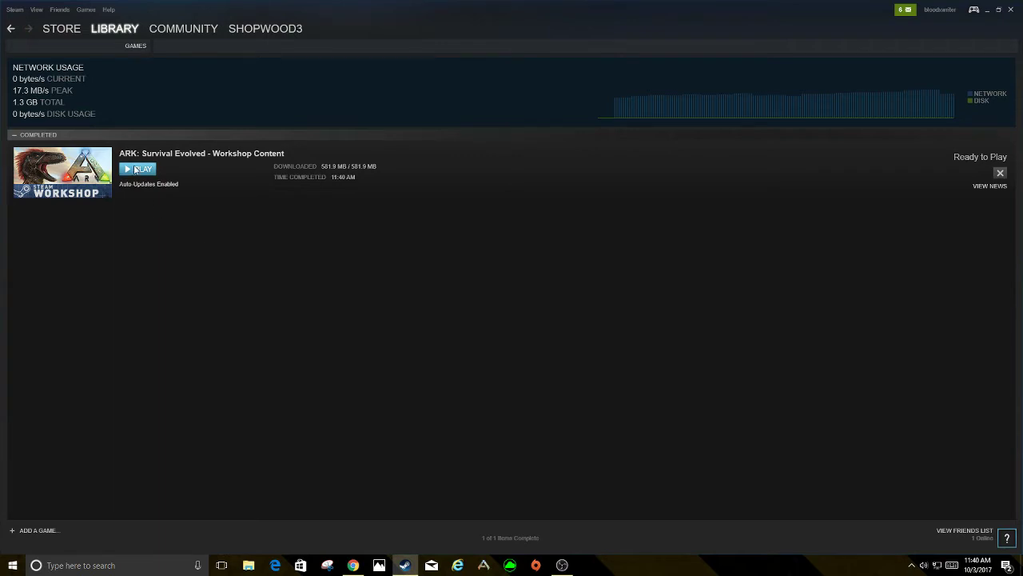
click(136, 169)
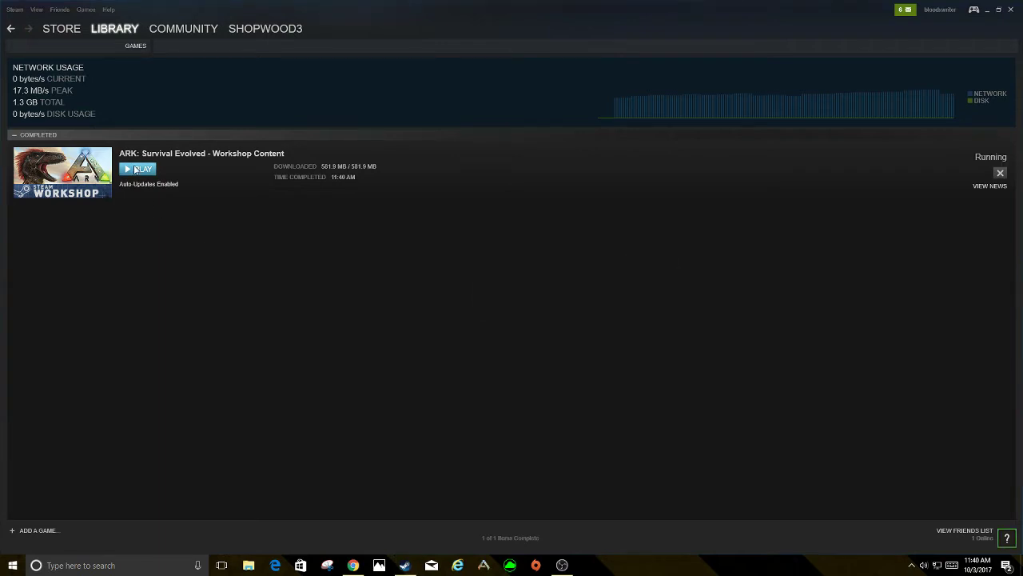
click(136, 169)
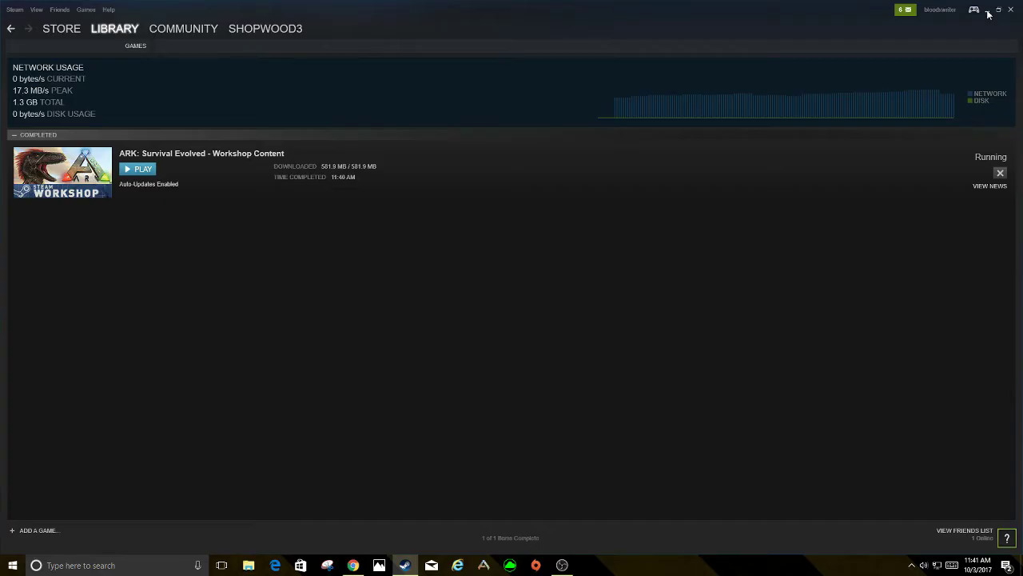
click(988, 10)
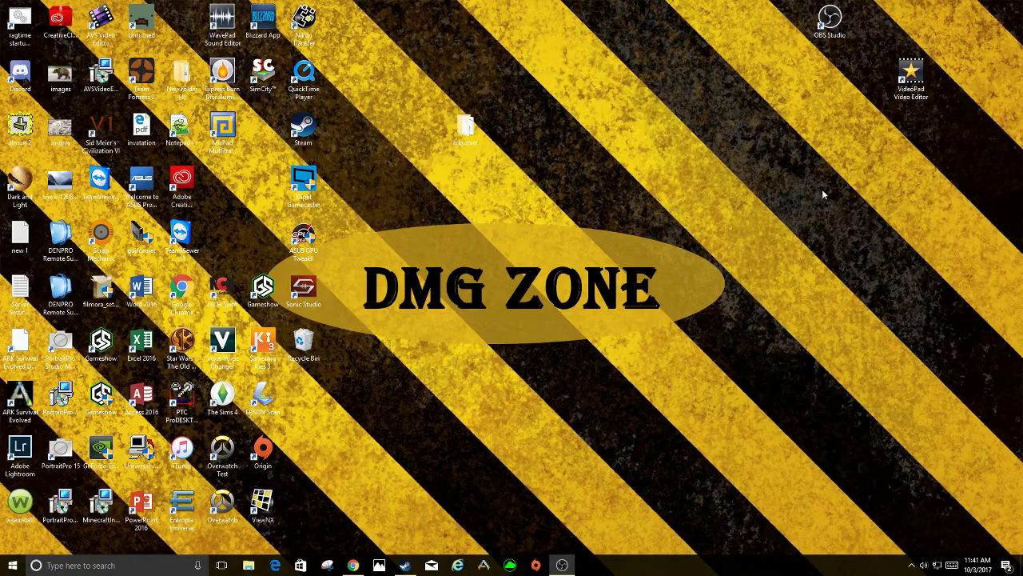
Open File Explorer and navigate to C:\Program Files (x86)\Steam.
click(249, 565)
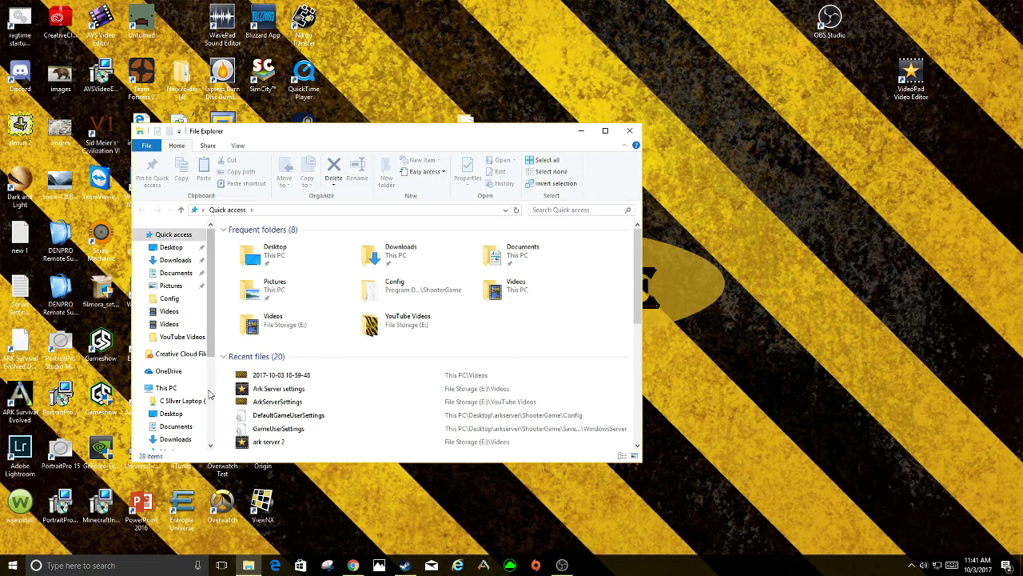
click(172, 389)
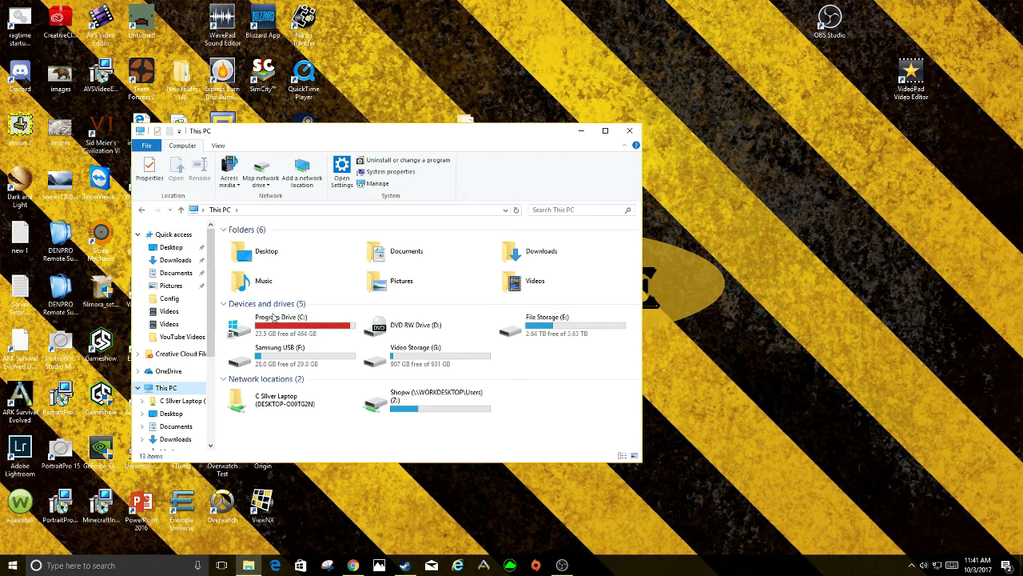
double_click(274, 320)
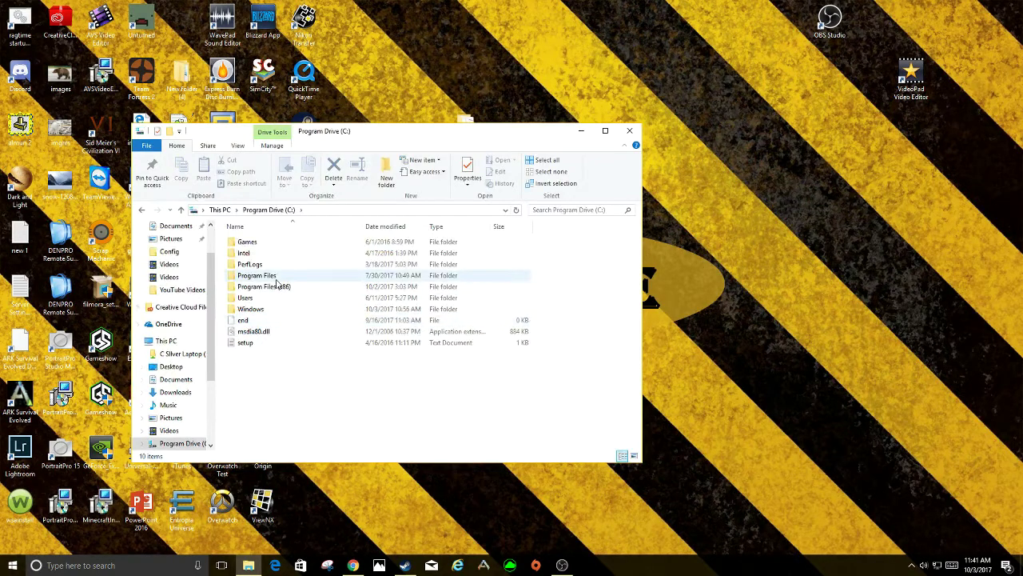
double_click(276, 286)
scroll(276, 290, down, 5)
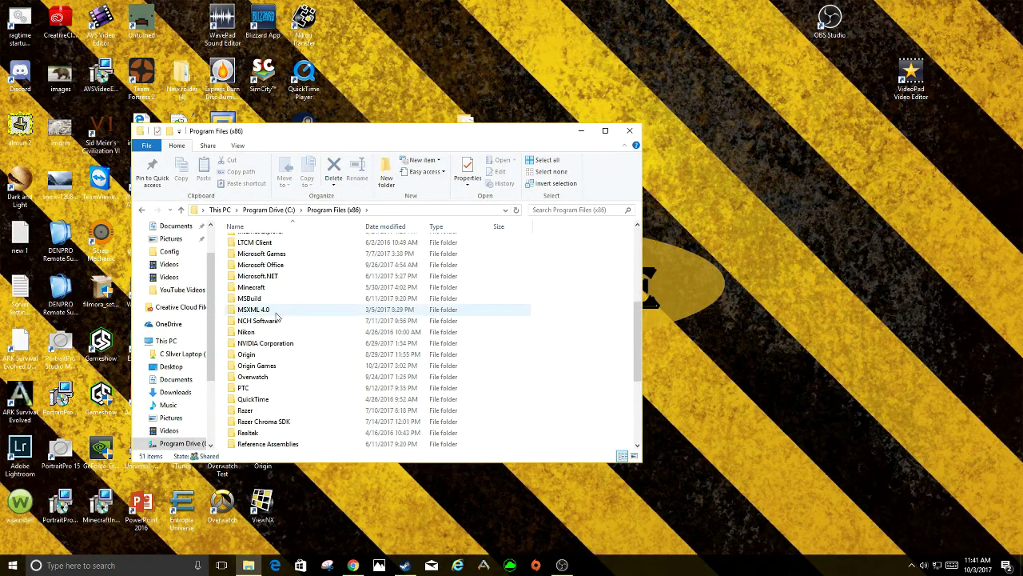
scroll(280, 323, down, 2)
double_click(270, 422)
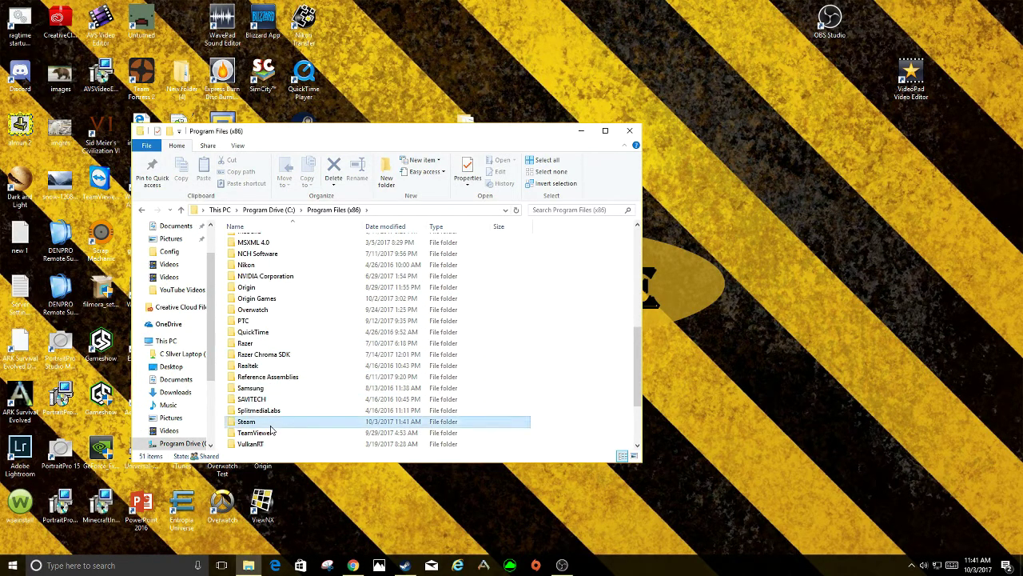
Continue through steamapps\common\ARK\ShooterGame\Content into the Mods folder.
scroll(270, 344, down, 3)
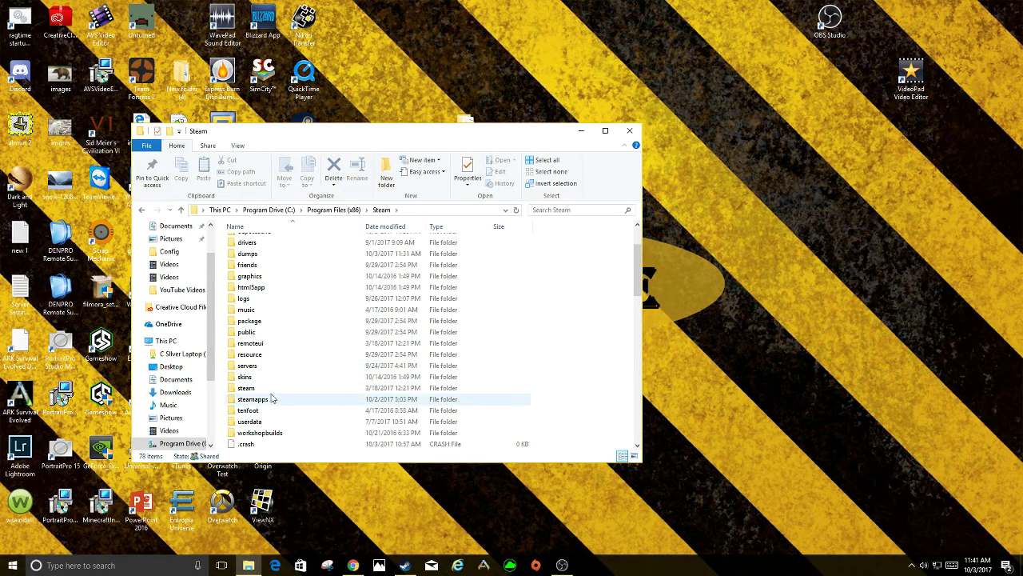
double_click(270, 400)
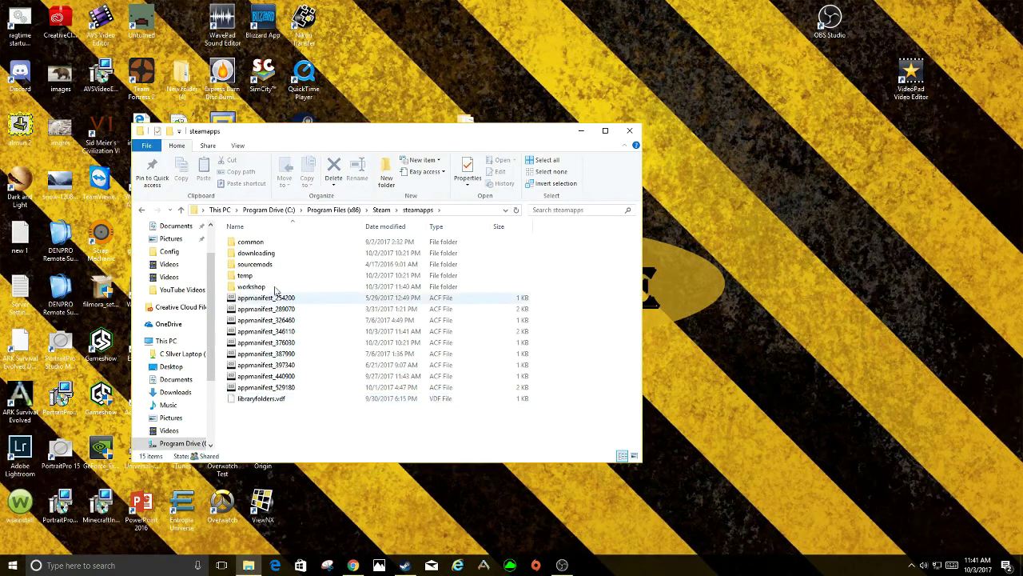
double_click(261, 246)
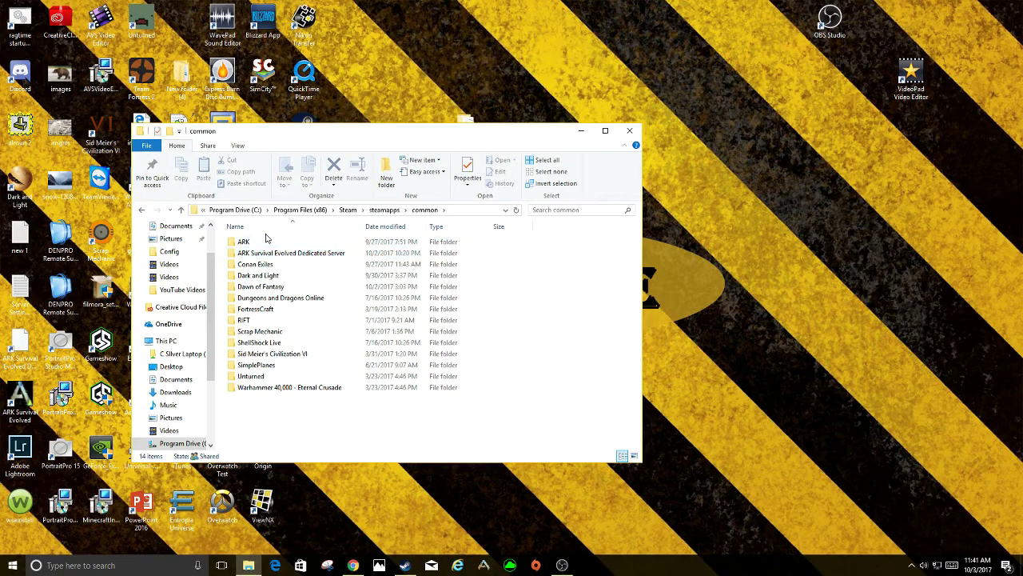
click(266, 243)
double_click(266, 243)
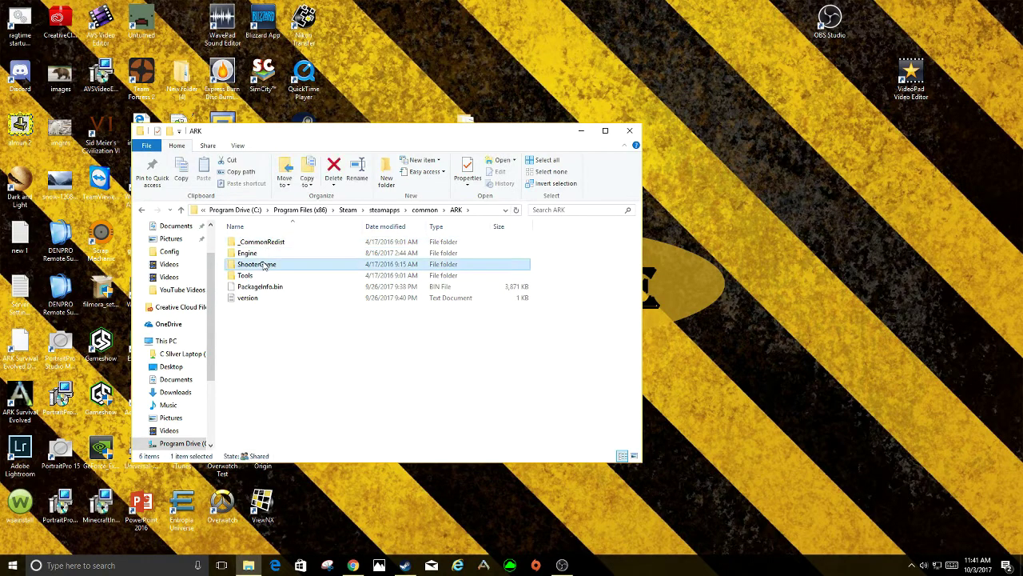
double_click(264, 265)
double_click(264, 265)
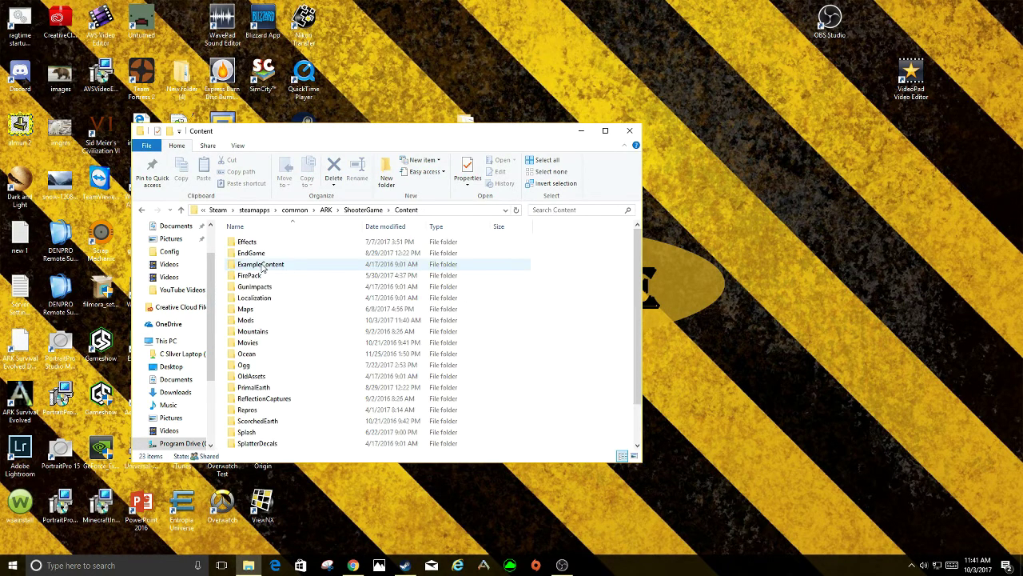
double_click(264, 320)
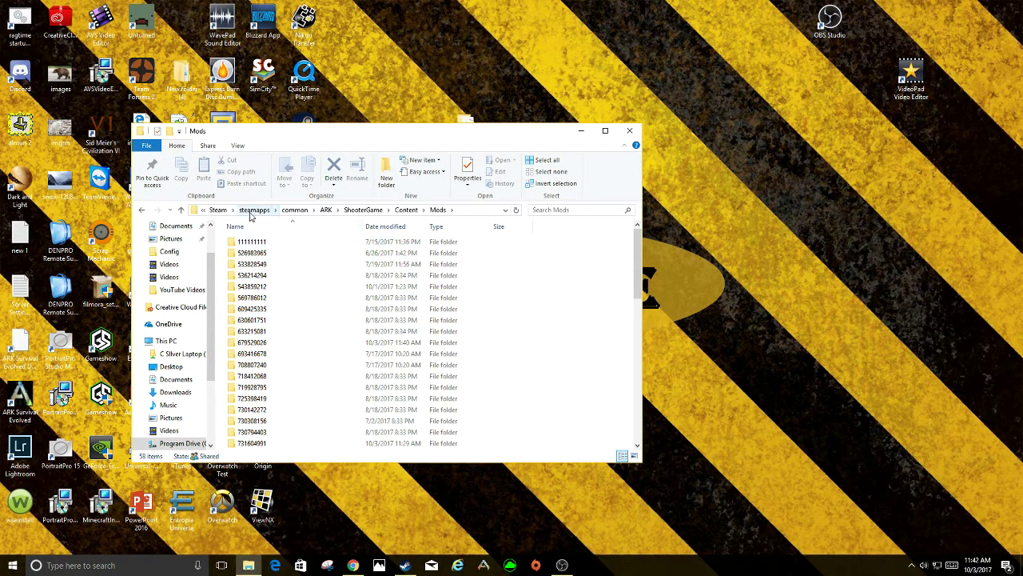
click(605, 130)
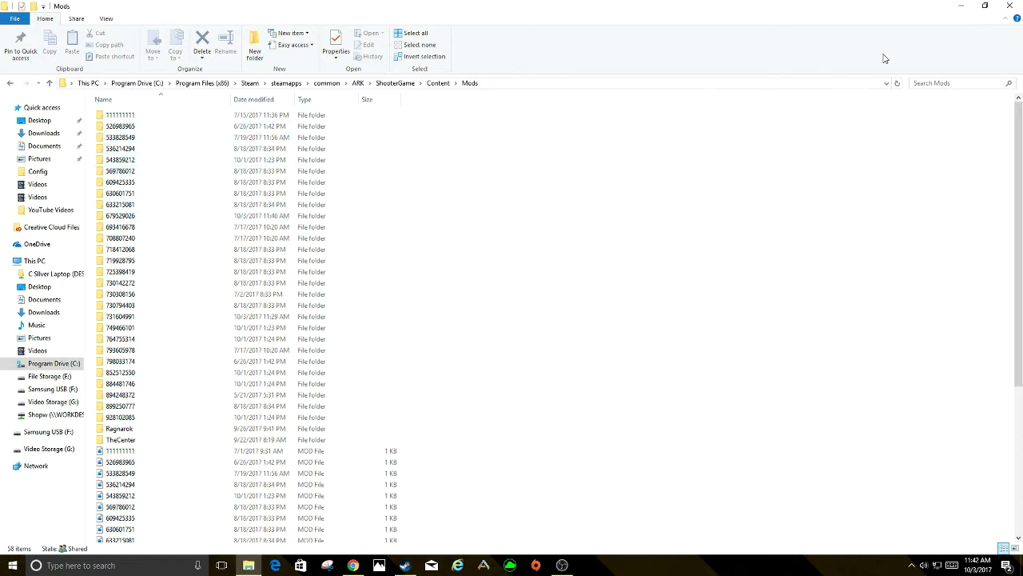
click(985, 6)
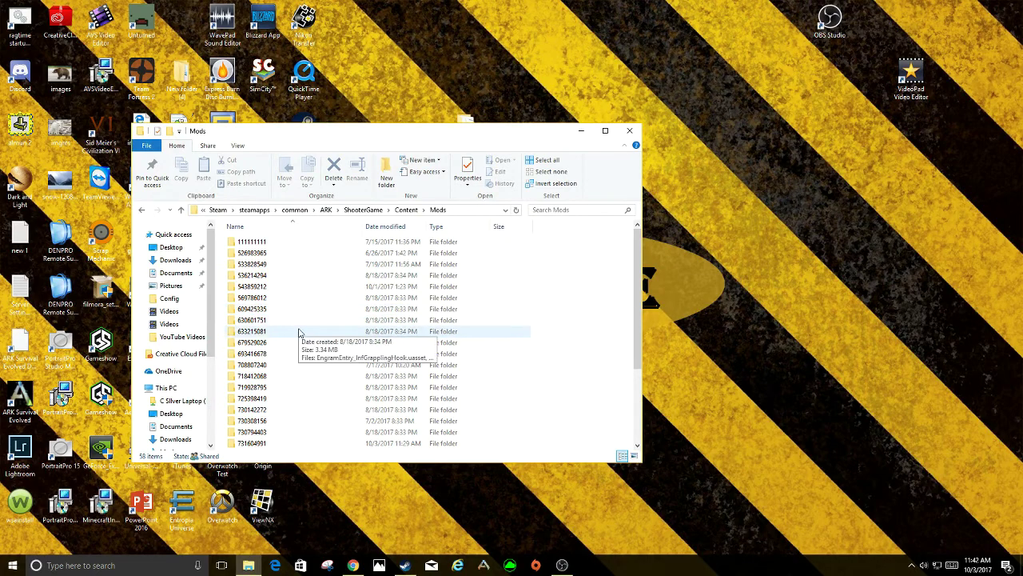
scroll(299, 331, down, 6)
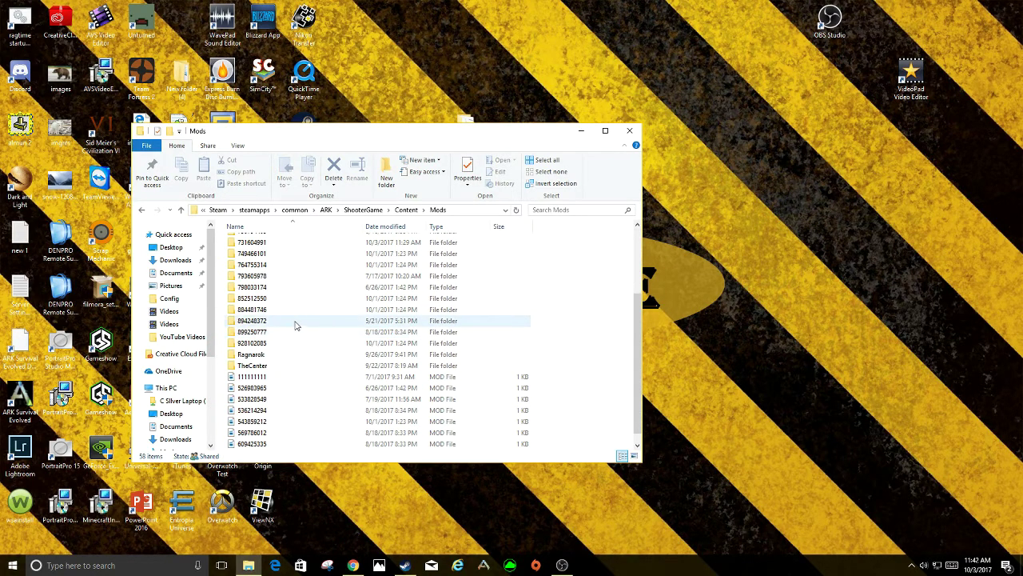
scroll(298, 328, up, 6)
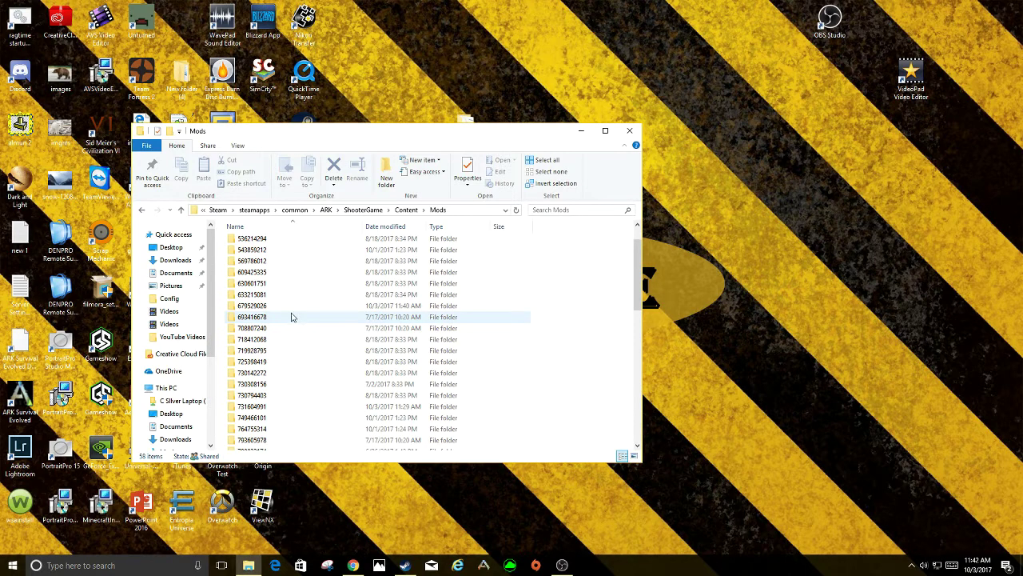
mouse_move(289, 312)
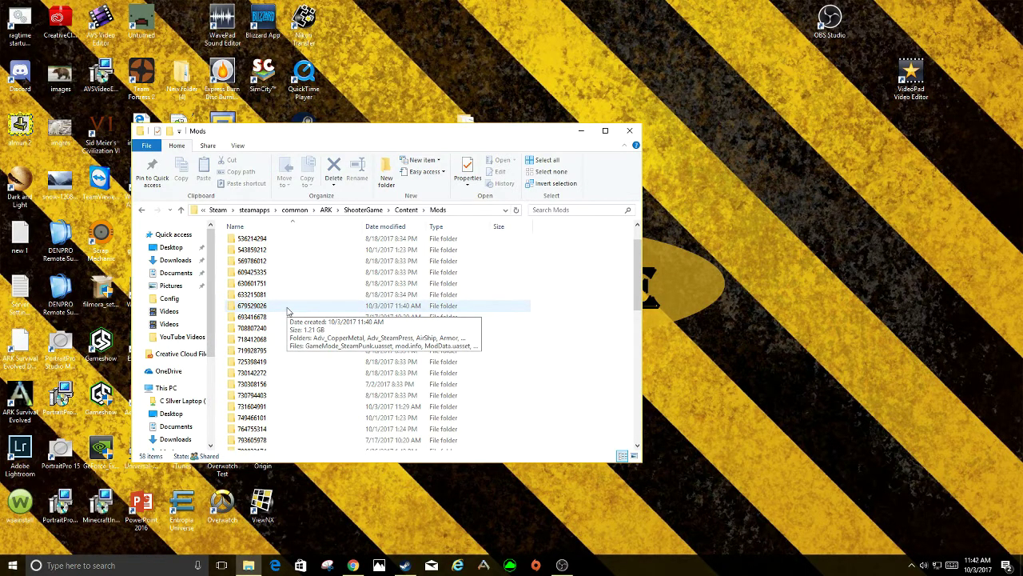
scroll(288, 312, down, 8)
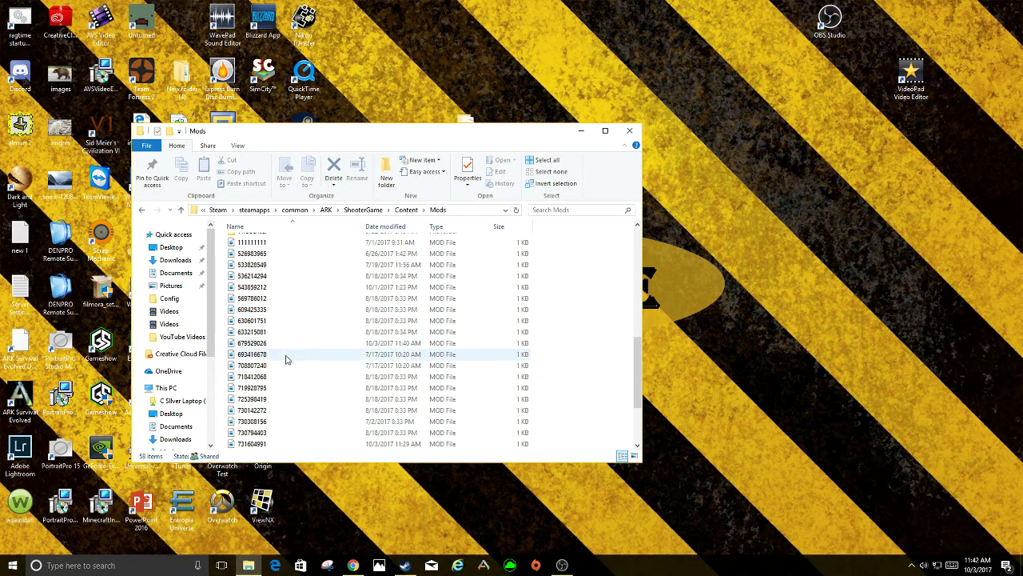
mouse_move(283, 368)
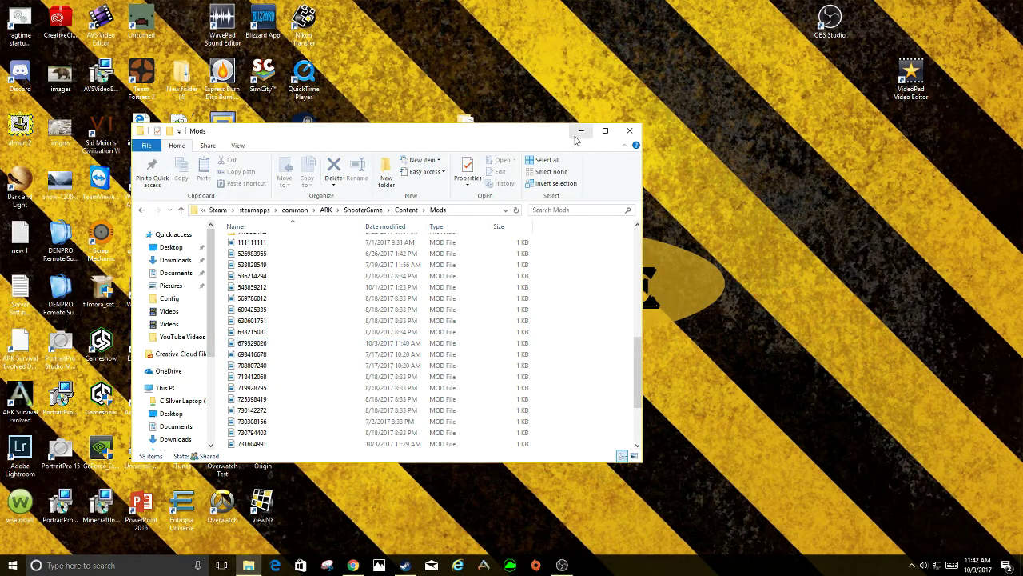
key(Print)
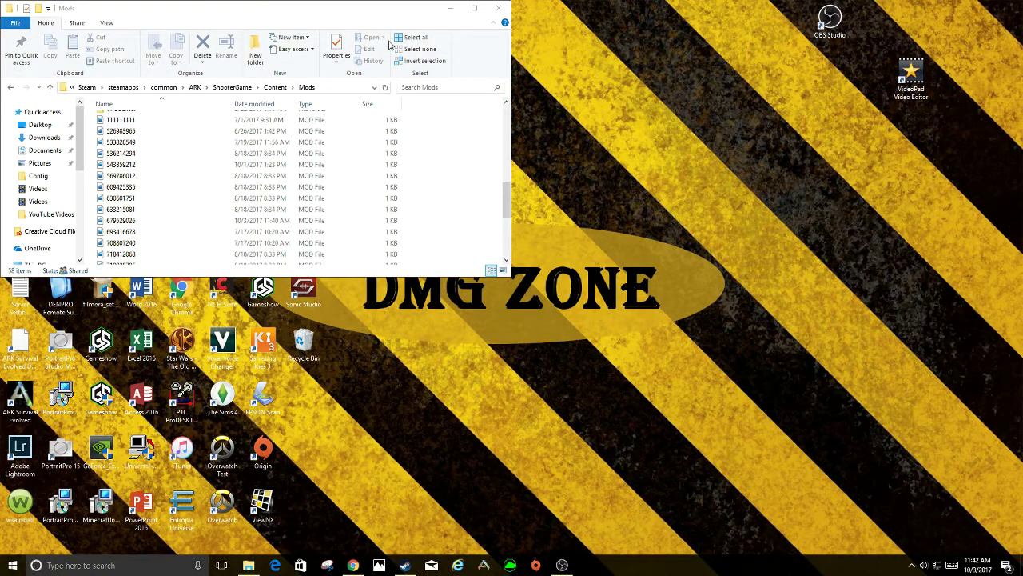
Move the arkserver icon aside, snap the Steam Mods window left, and open arkserver.
key(Print)
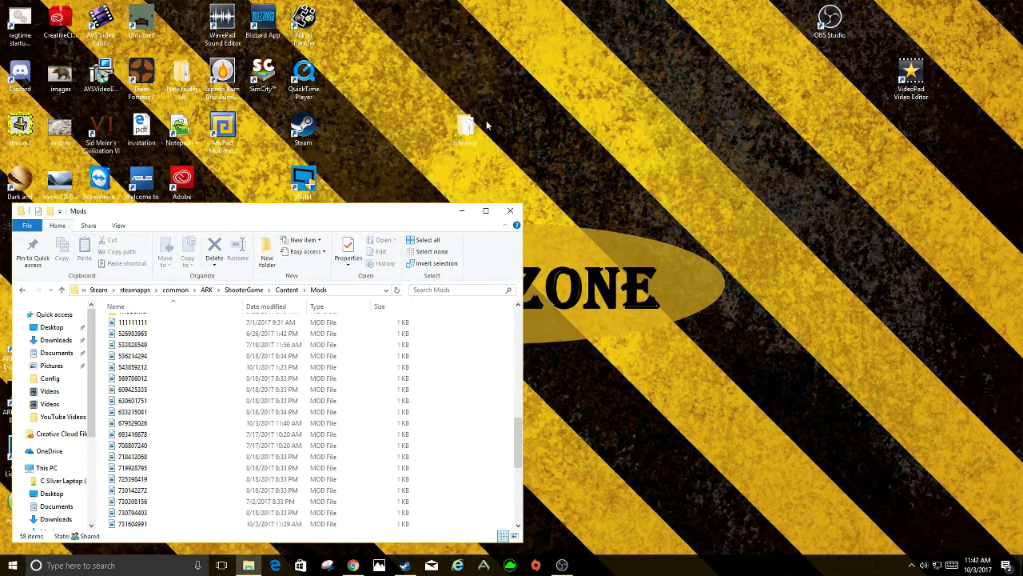
drag(467, 127, 711, 185)
key(Print)
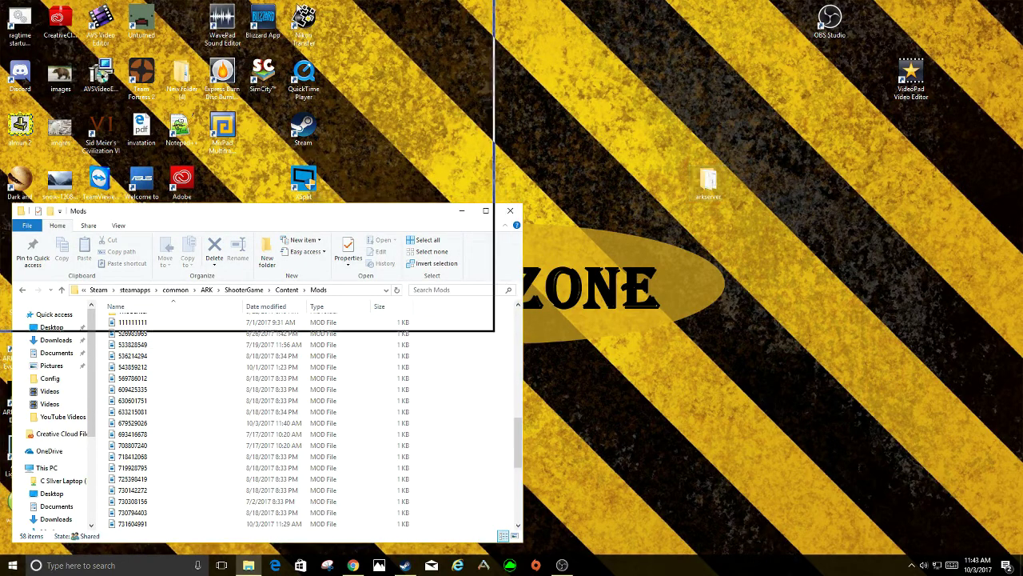
click(292, 4)
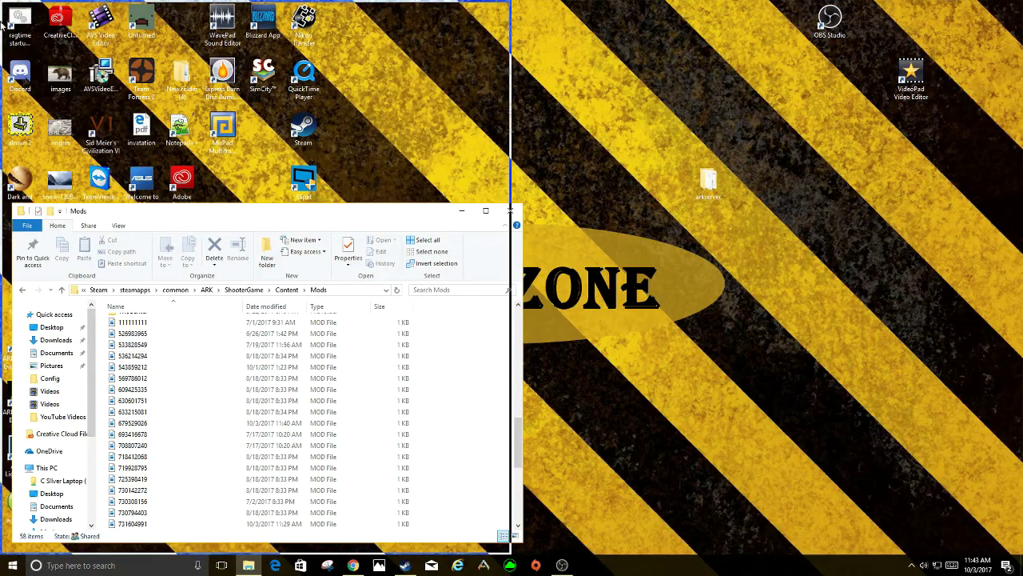
key(super+Left)
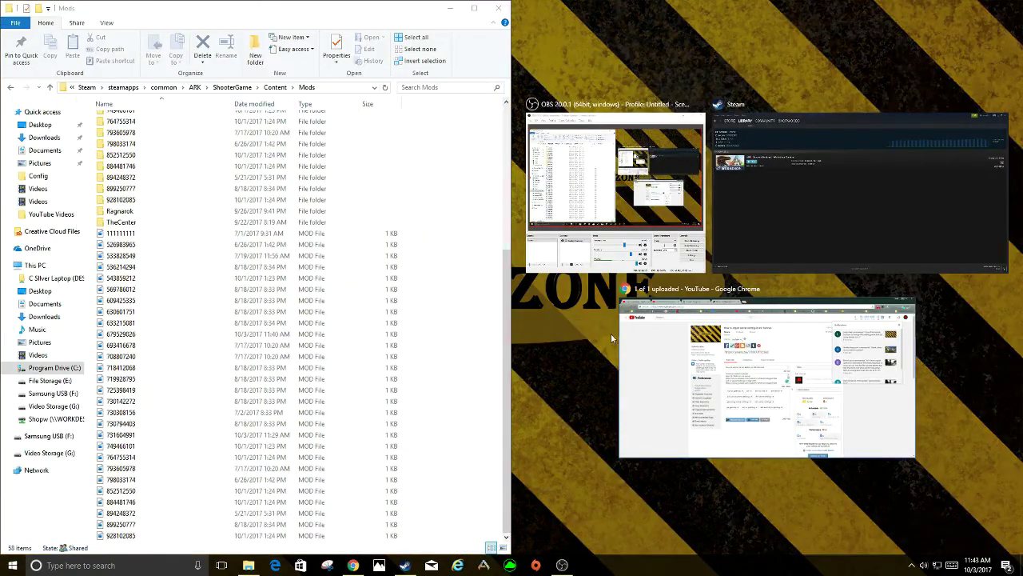
click(583, 336)
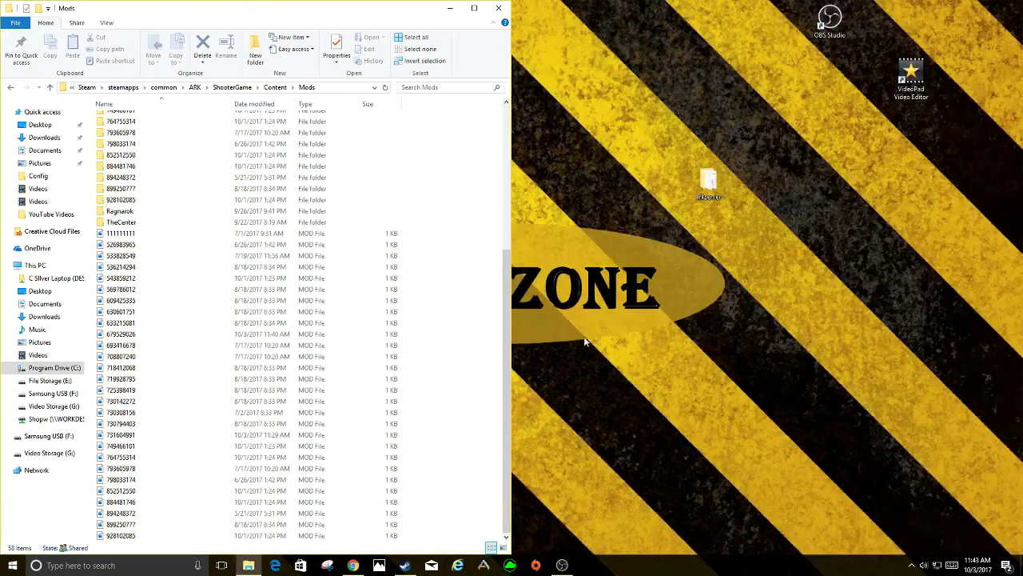
double_click(715, 189)
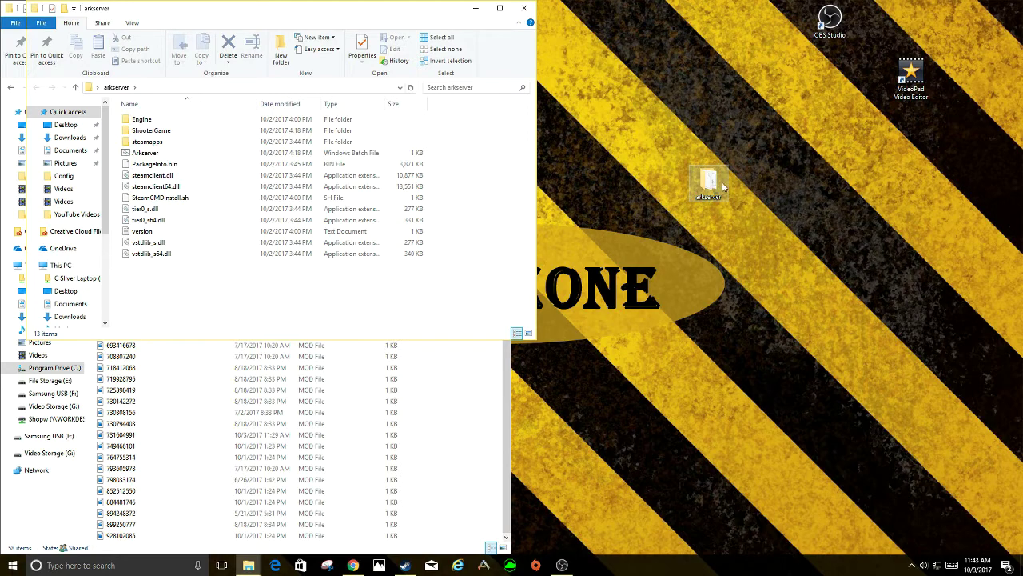
In arkserver, navigate into ShooterGame\Content\Mods after briefly checking the Config folder.
click(170, 132)
double_click(172, 134)
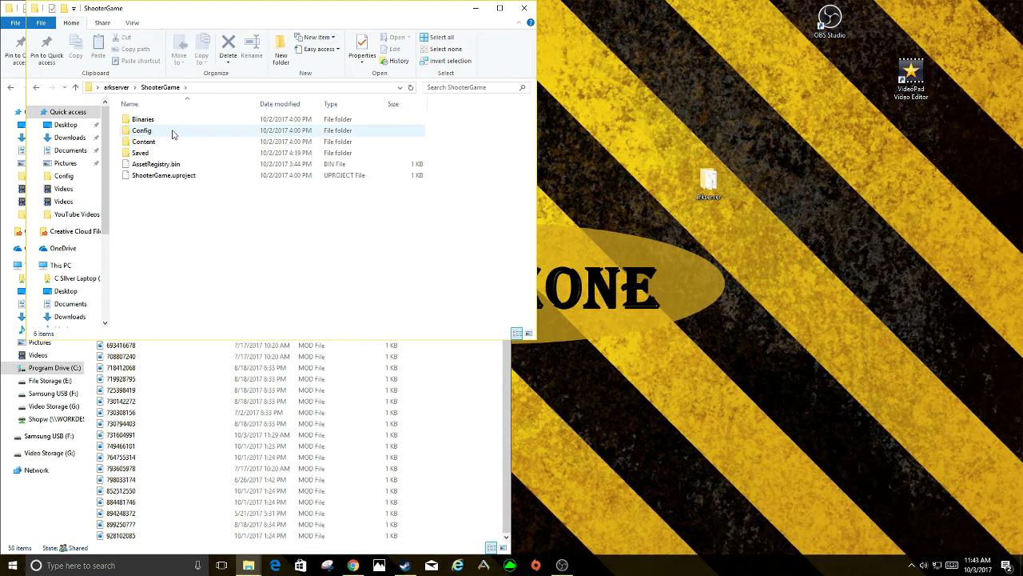
click(182, 134)
double_click(181, 134)
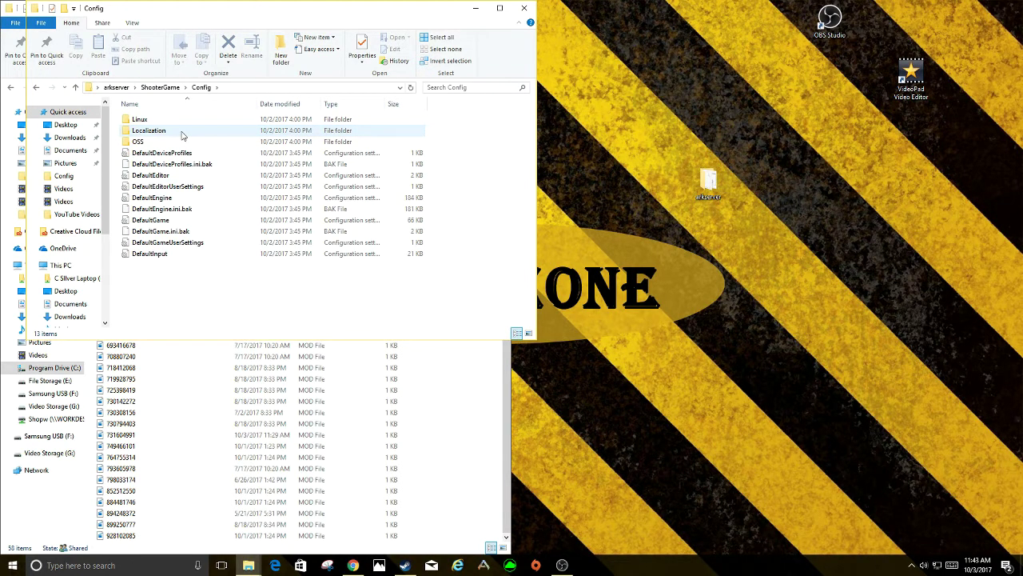
click(37, 88)
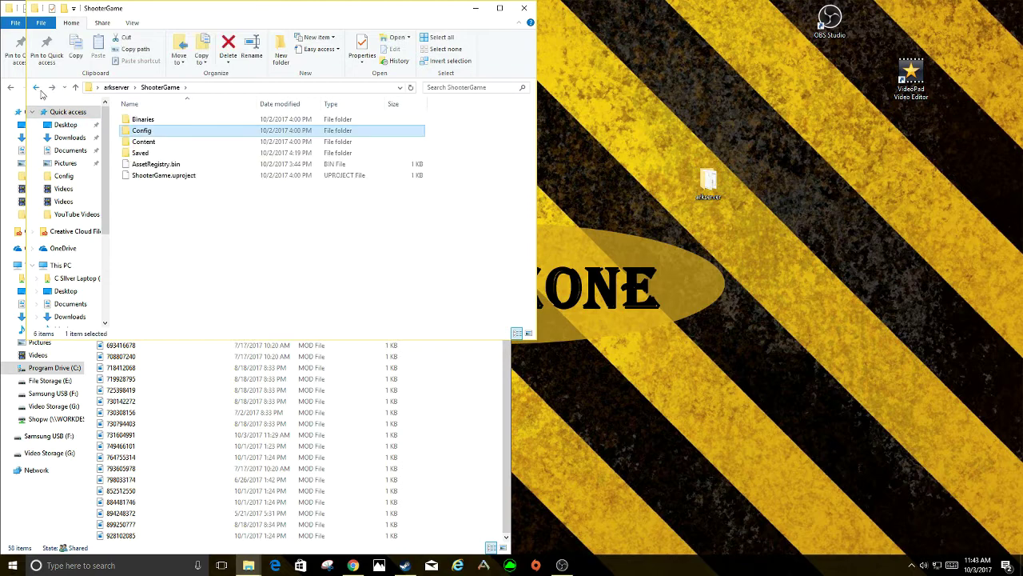
double_click(136, 141)
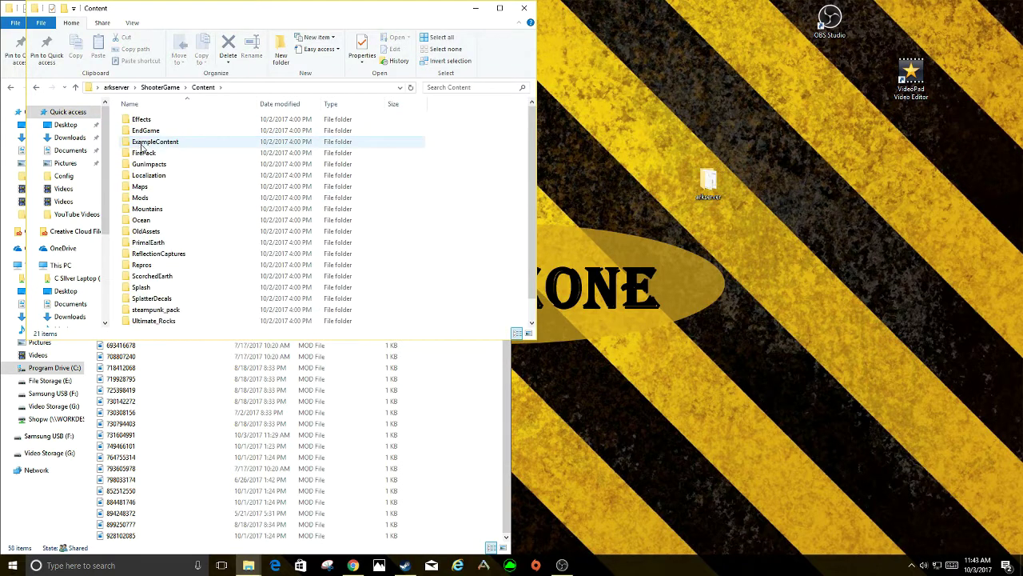
double_click(150, 200)
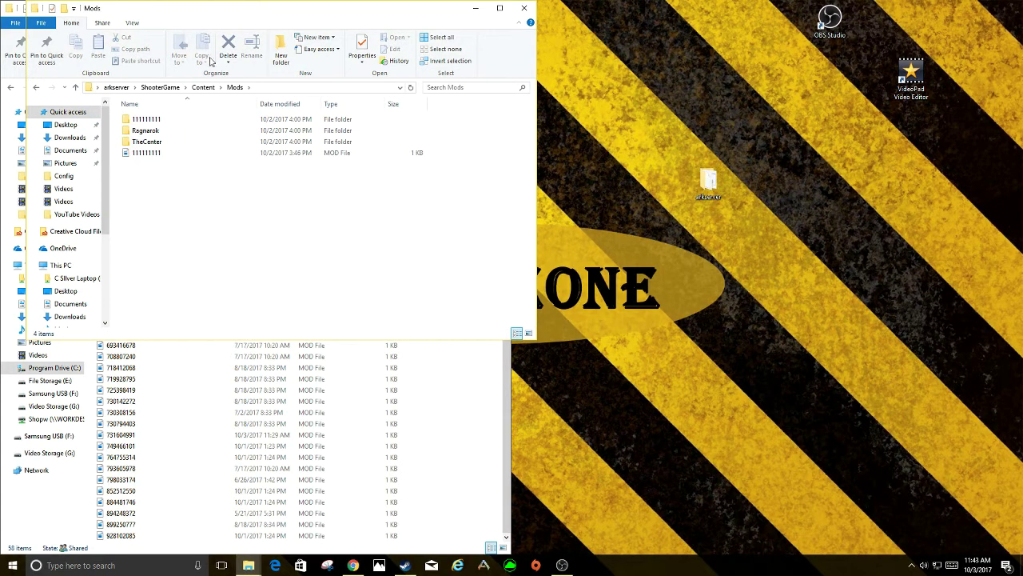
Position the server Mods window on the right side of the screen.
drag(195, 16, 795, 6)
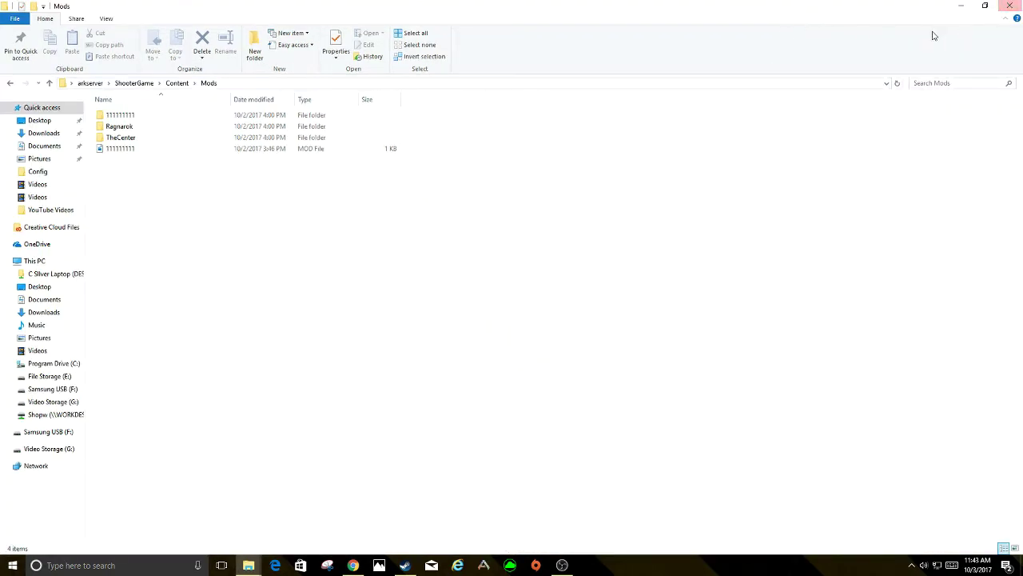
click(983, 6)
drag(333, 15, 759, 94)
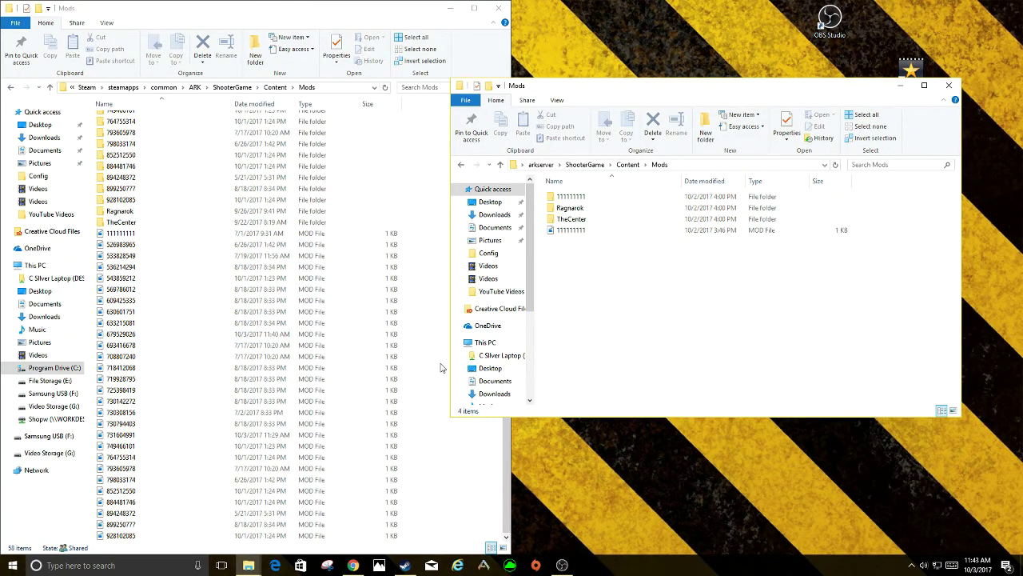
Copy the 679529026 mod folder into the arkserver Mods folder.
scroll(207, 340, up, 1)
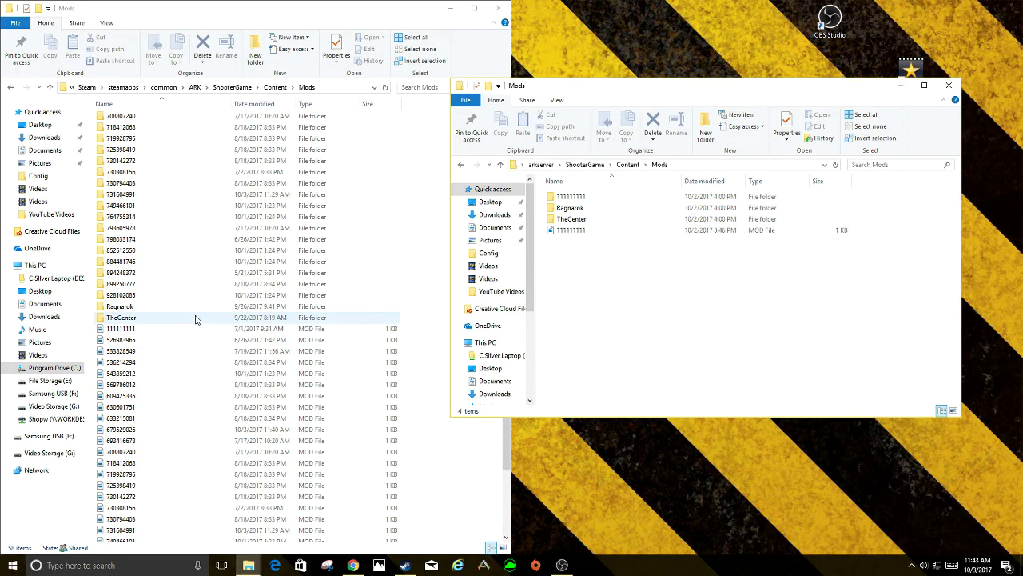
scroll(168, 285, up, 2)
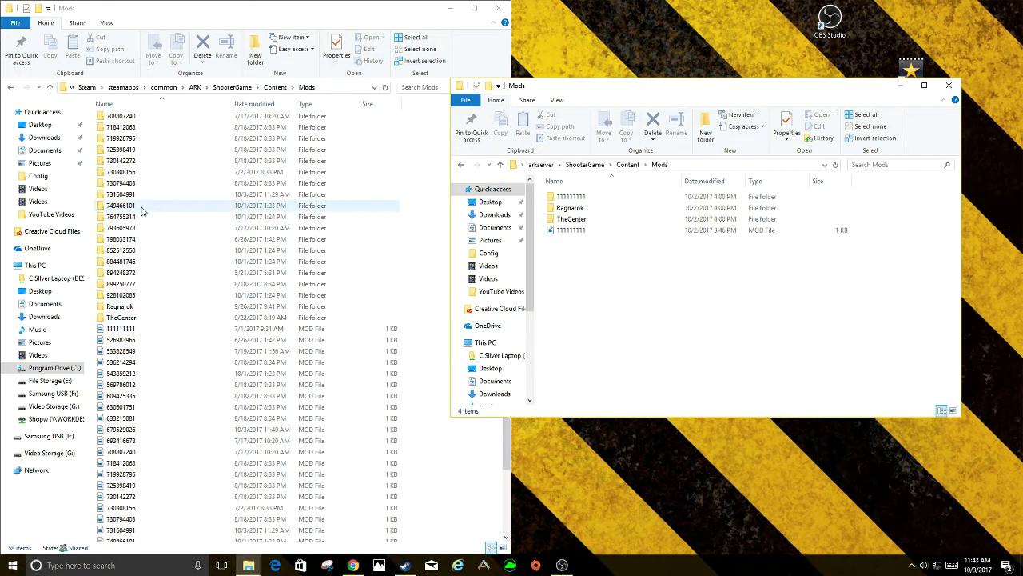
scroll(133, 184, up, 2)
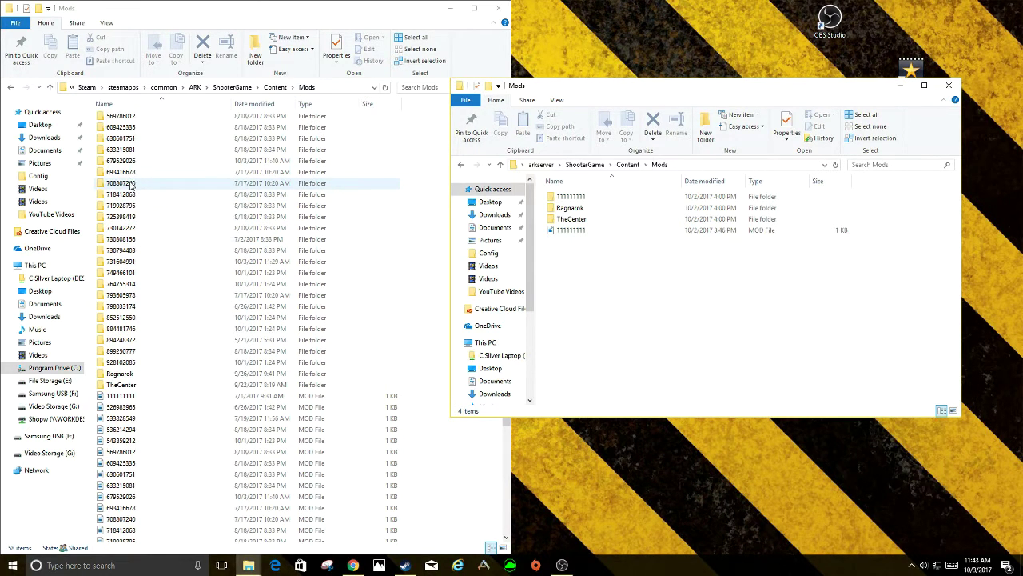
right_click(125, 166)
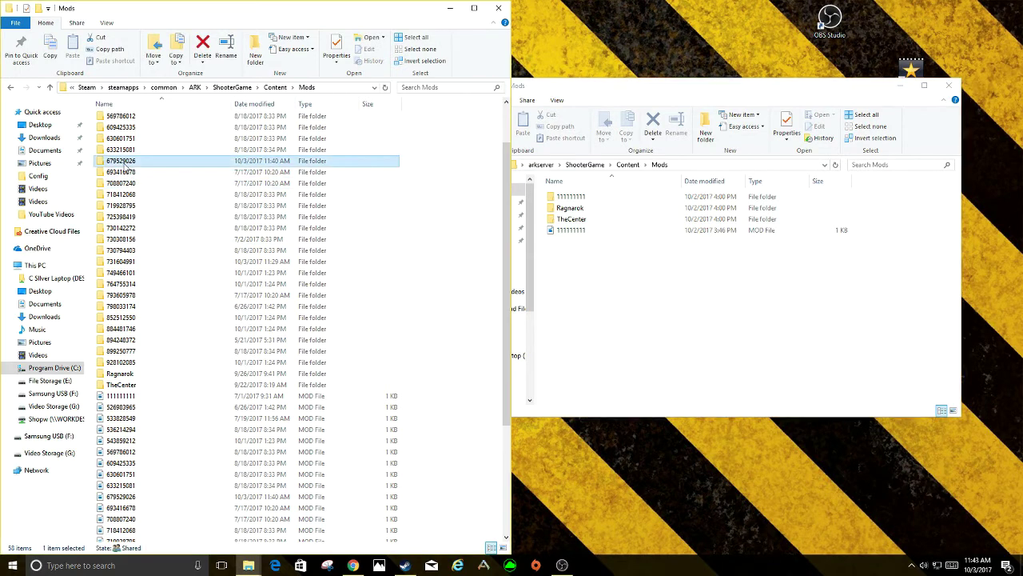
click(149, 312)
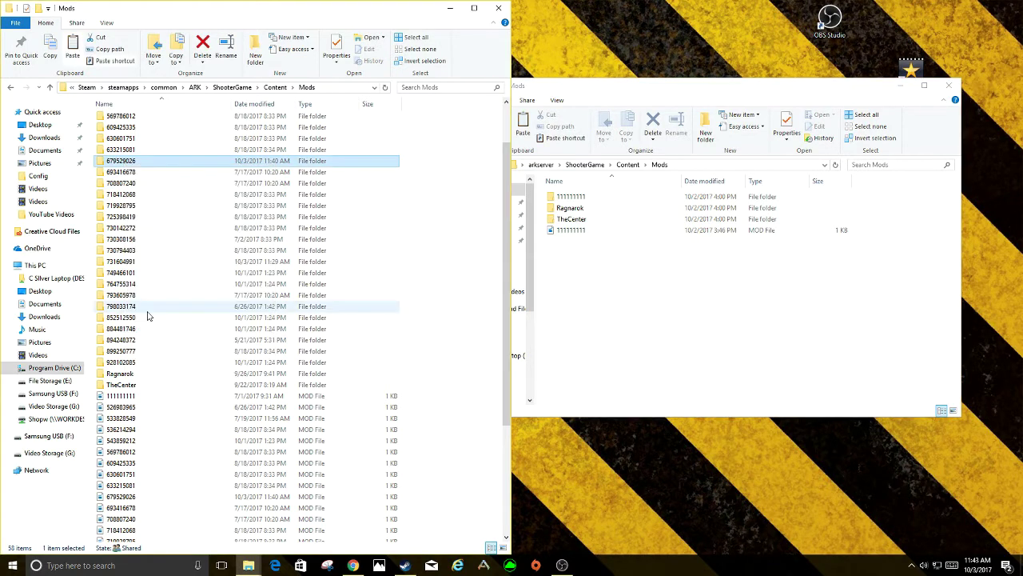
right_click(646, 319)
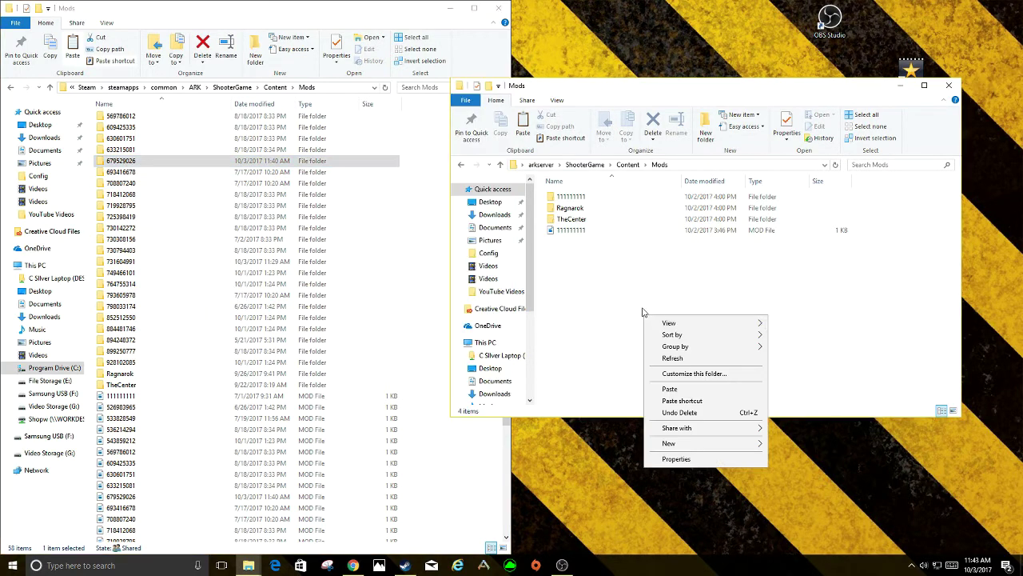
click(669, 389)
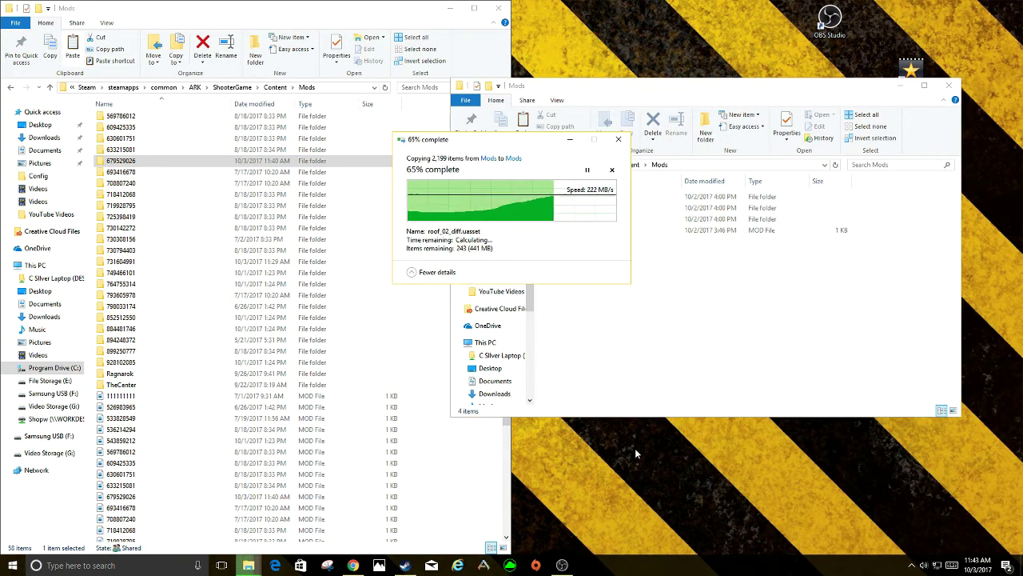
Copy the 679529026 MOD file into the server Mods folder too, then close that window.
click(189, 397)
scroll(190, 405, down, 3)
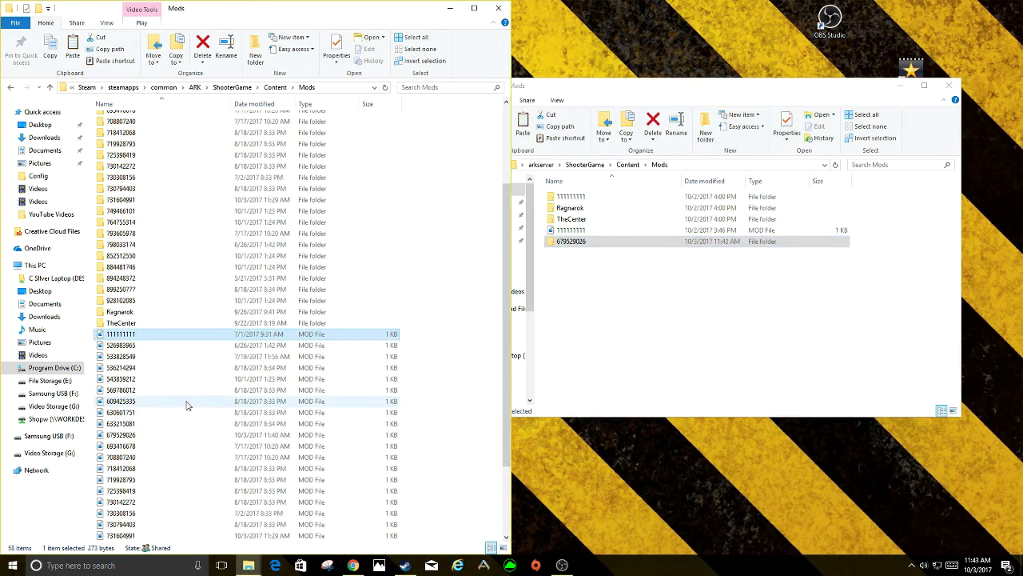
scroll(186, 405, down, 1)
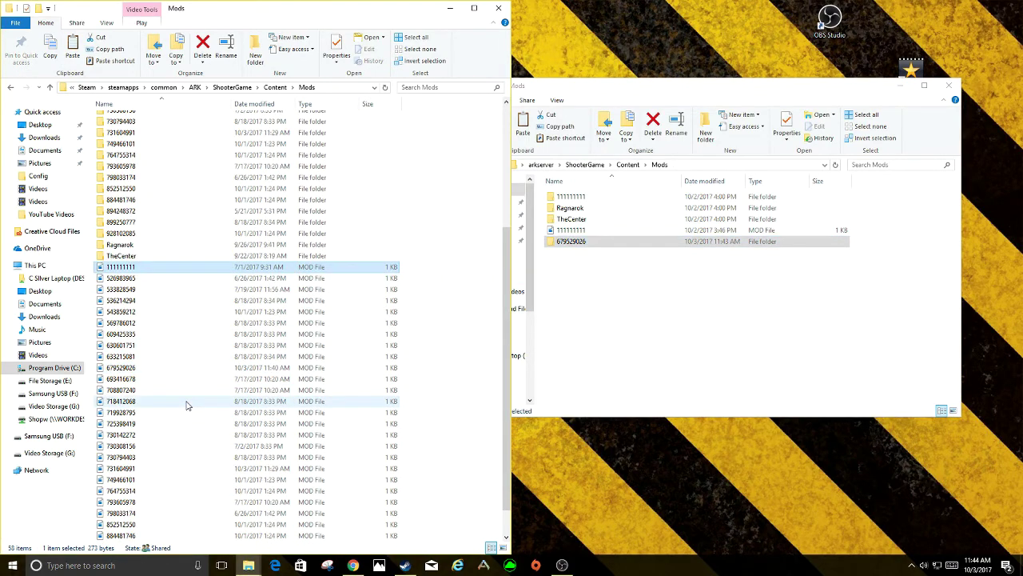
click(172, 369)
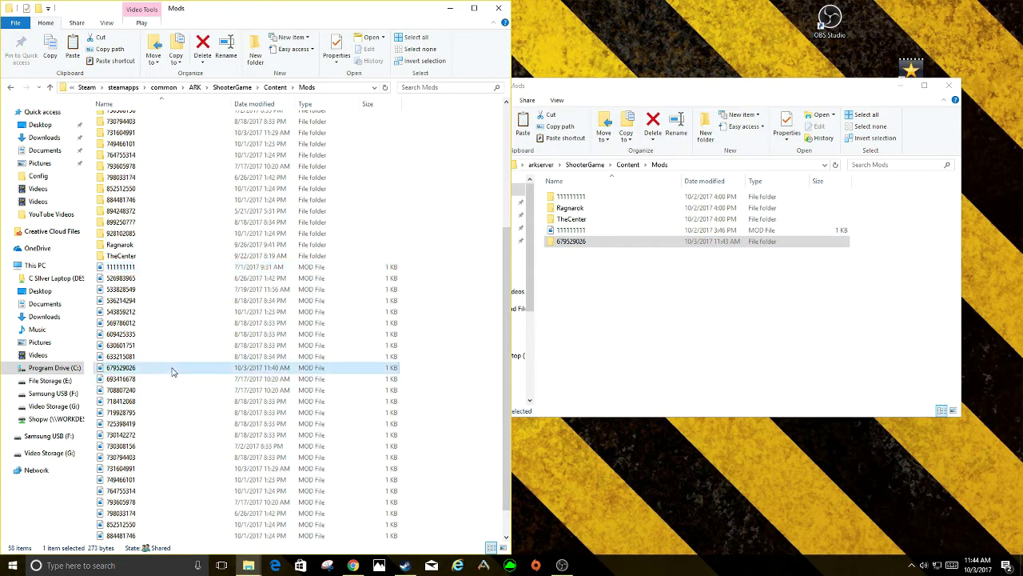
right_click(172, 370)
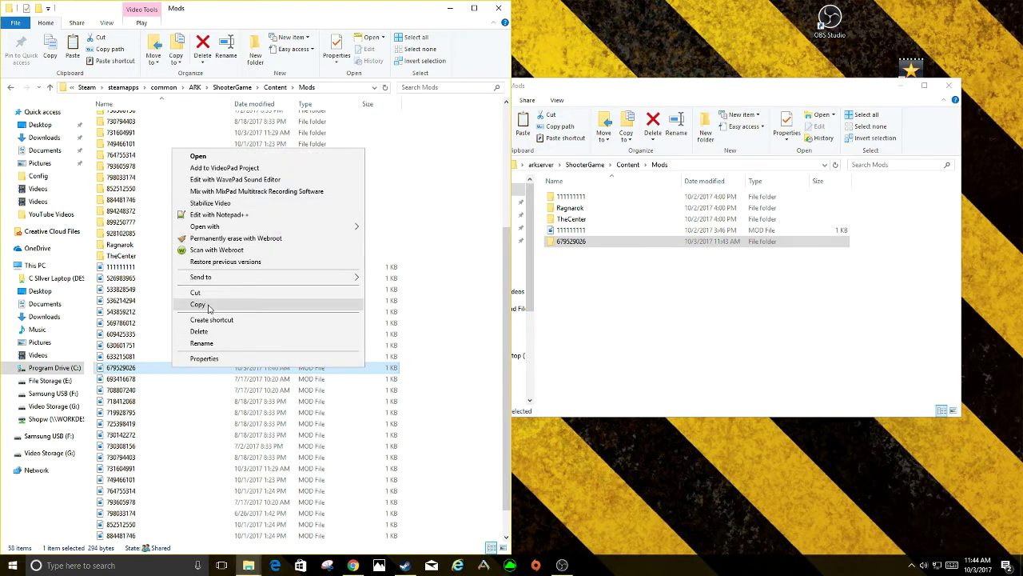
click(207, 307)
right_click(580, 296)
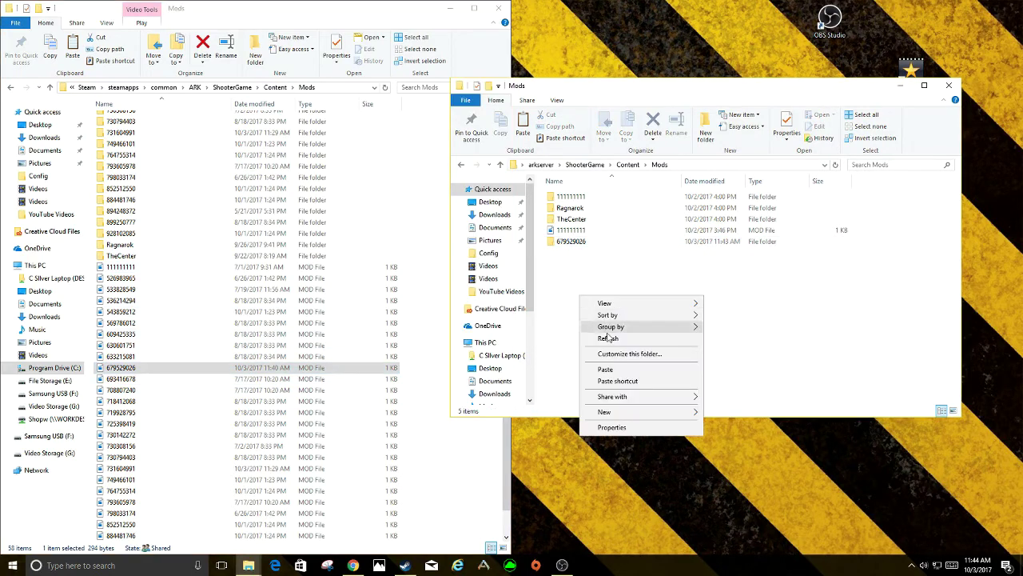
click(613, 368)
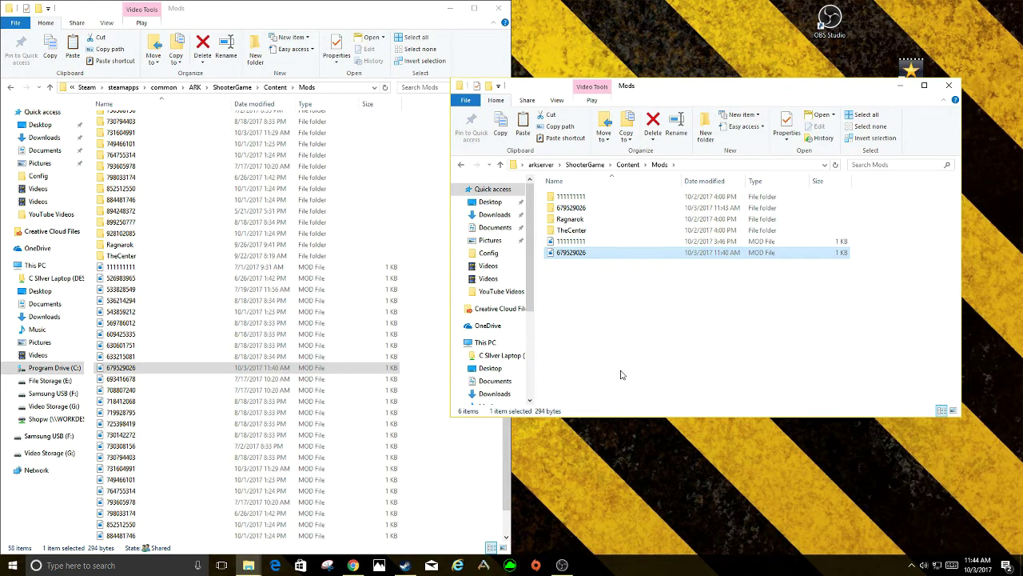
click(951, 87)
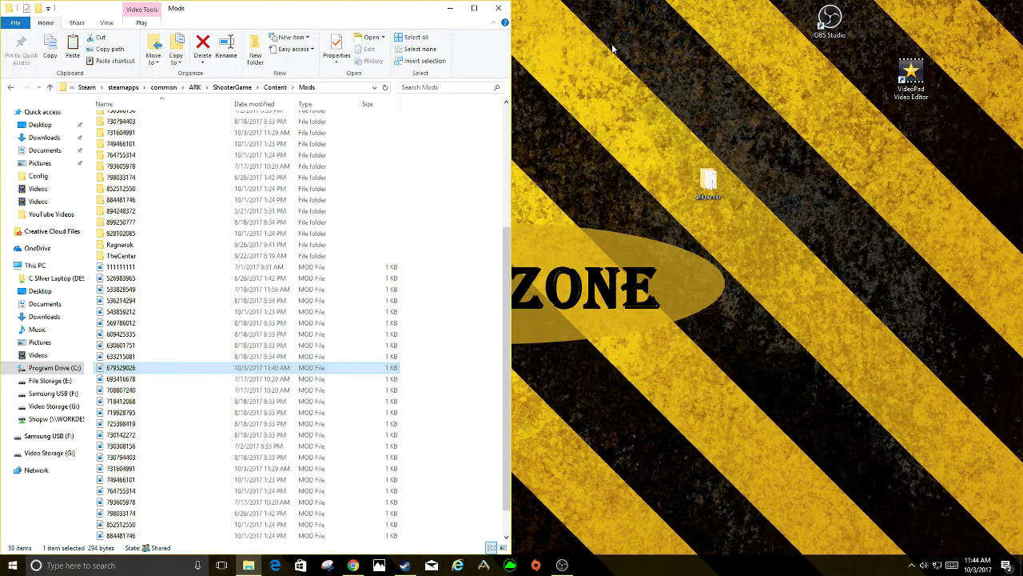
Close the Steam Mods window and open arkserver\ShooterGame\Config\DefaultGameUserSettings in Notepad.
click(499, 9)
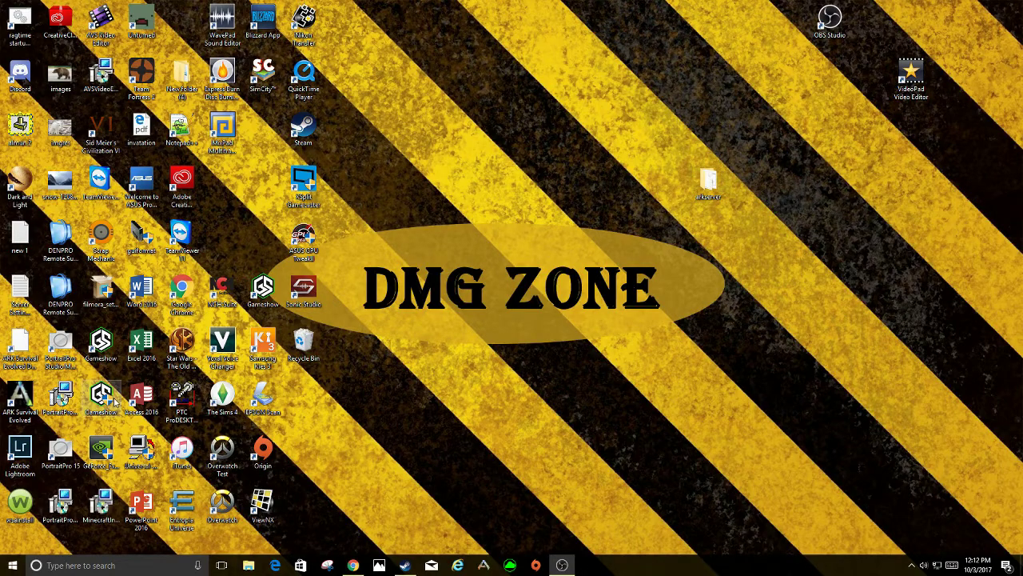
double_click(711, 182)
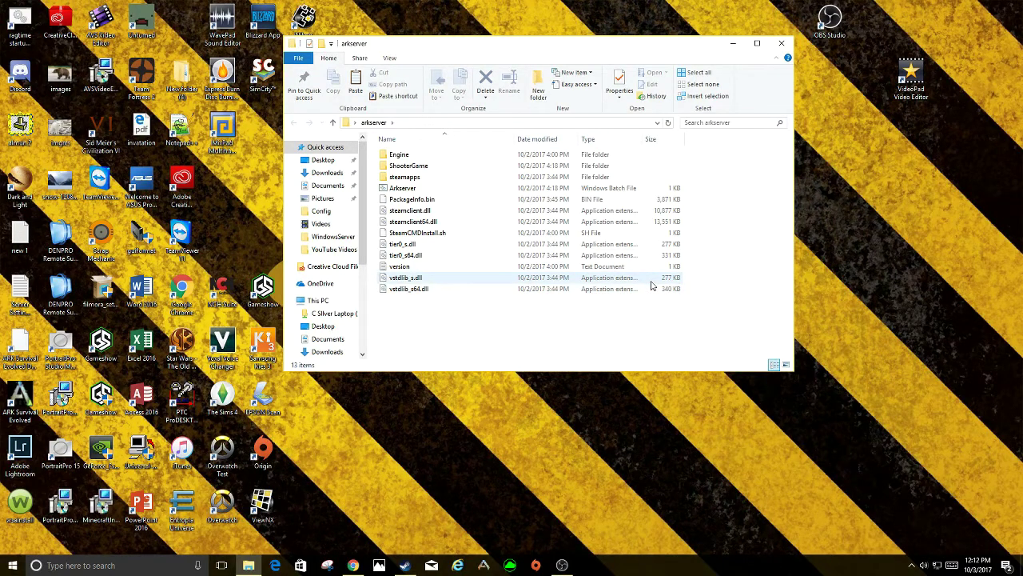
double_click(503, 168)
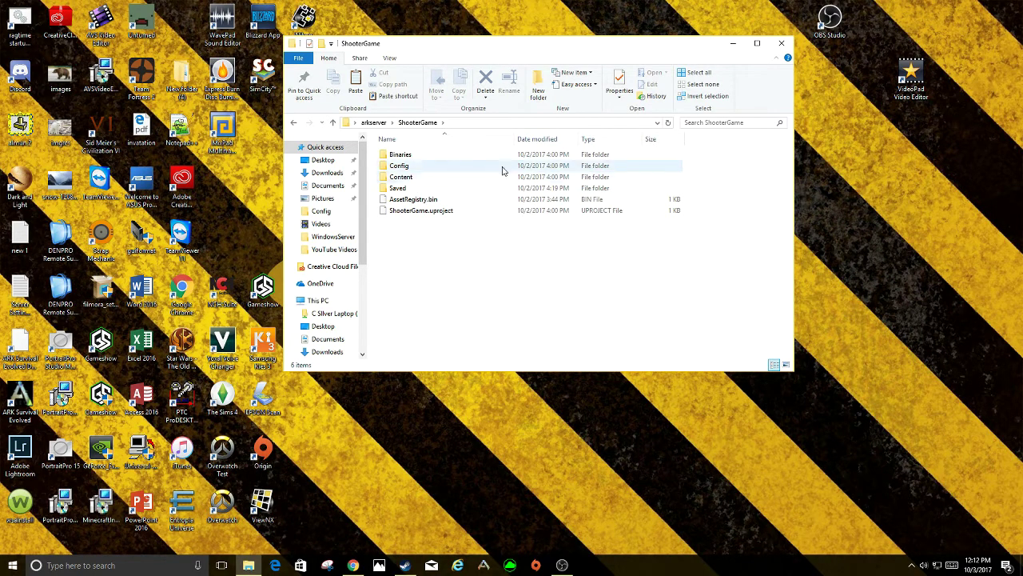
double_click(502, 166)
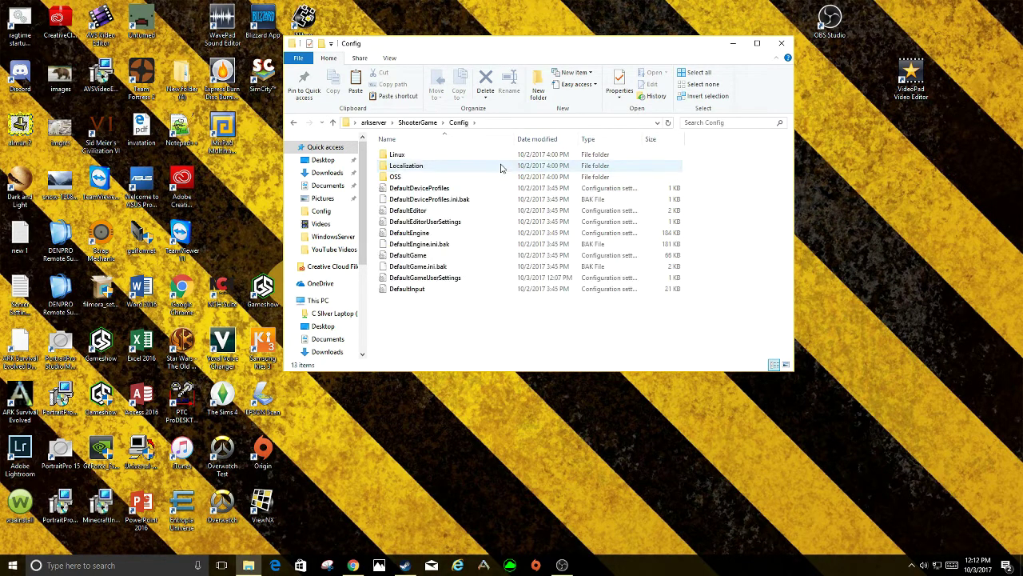
double_click(476, 278)
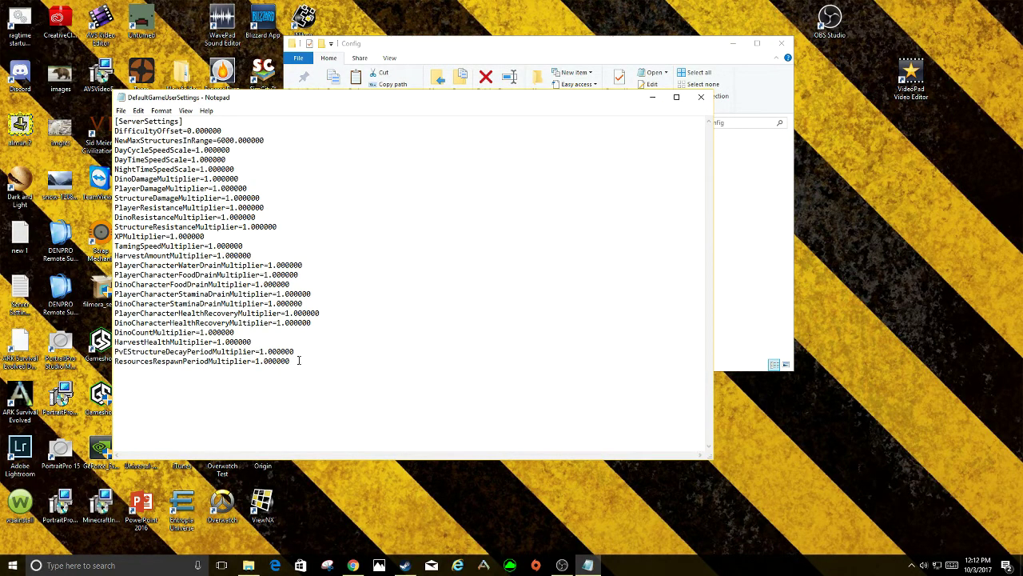
click(298, 361)
Add a new last line ActiveMods=679529026 to the server settings file.
text(\)
key(BackSpace)
key(Return)
text(ActiveMods=)
text(679529026)
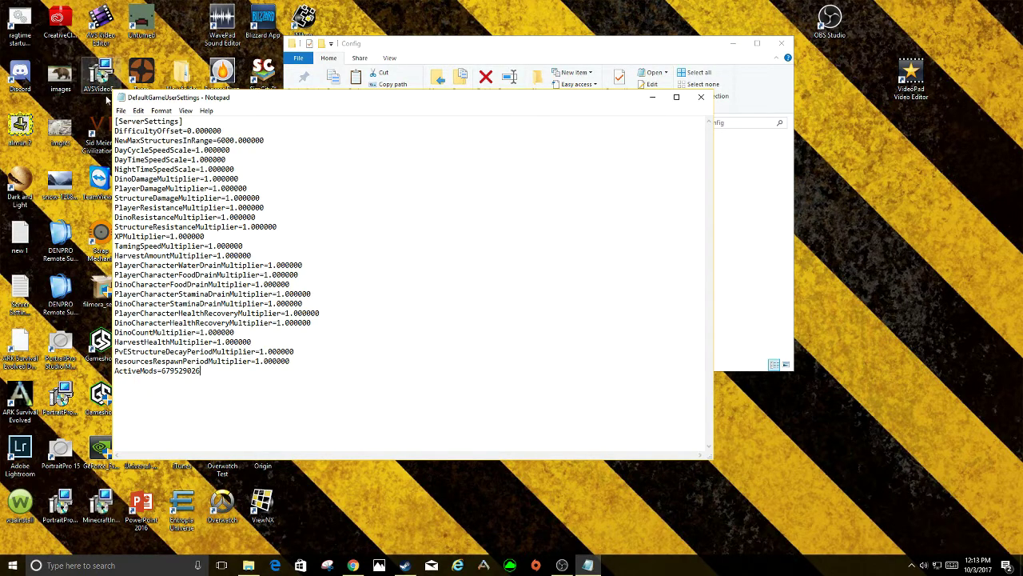
Save DefaultGameUserSettings and close Notepad and the Config folder window.
click(120, 111)
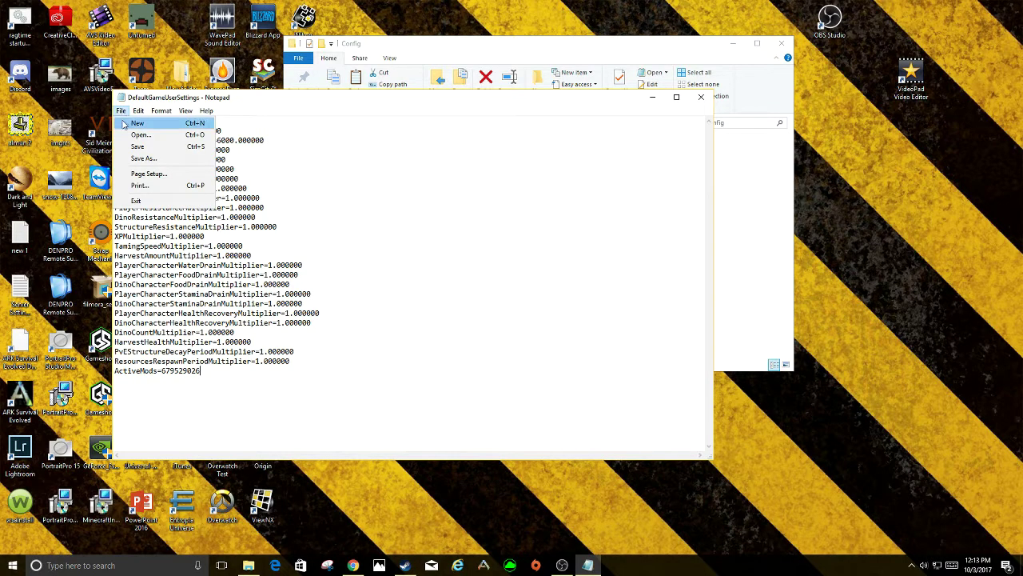
click(137, 146)
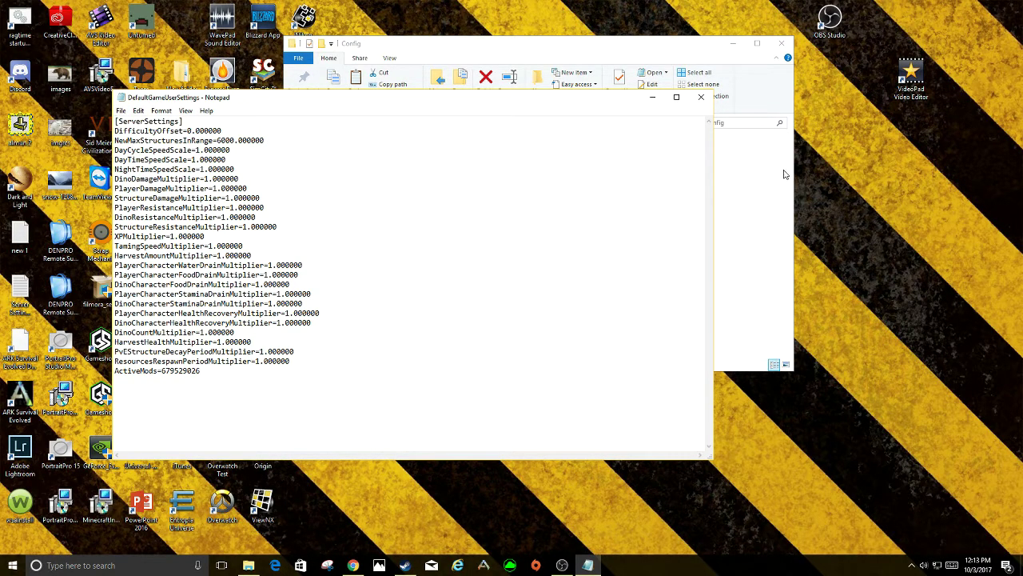
click(710, 99)
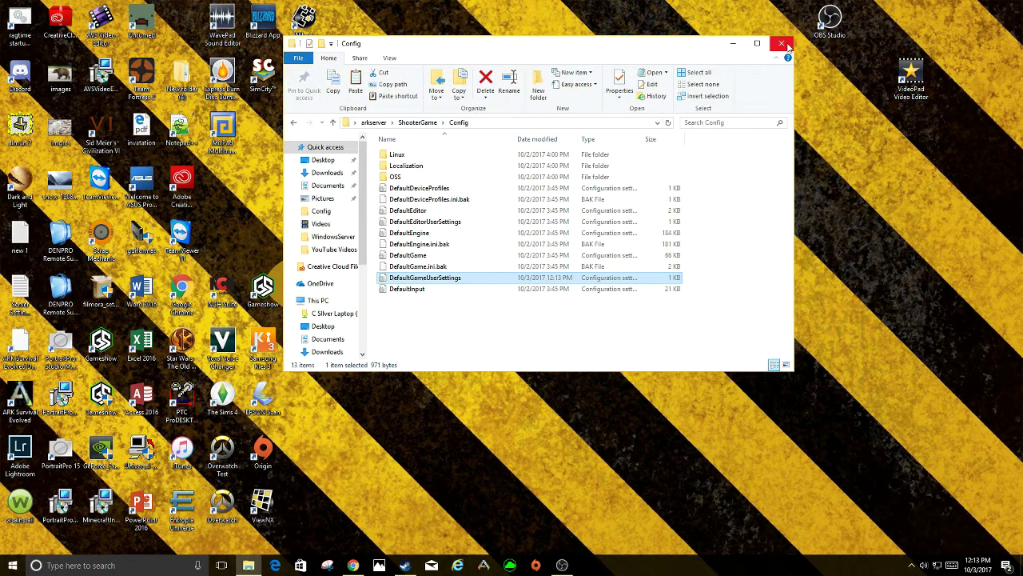
click(781, 44)
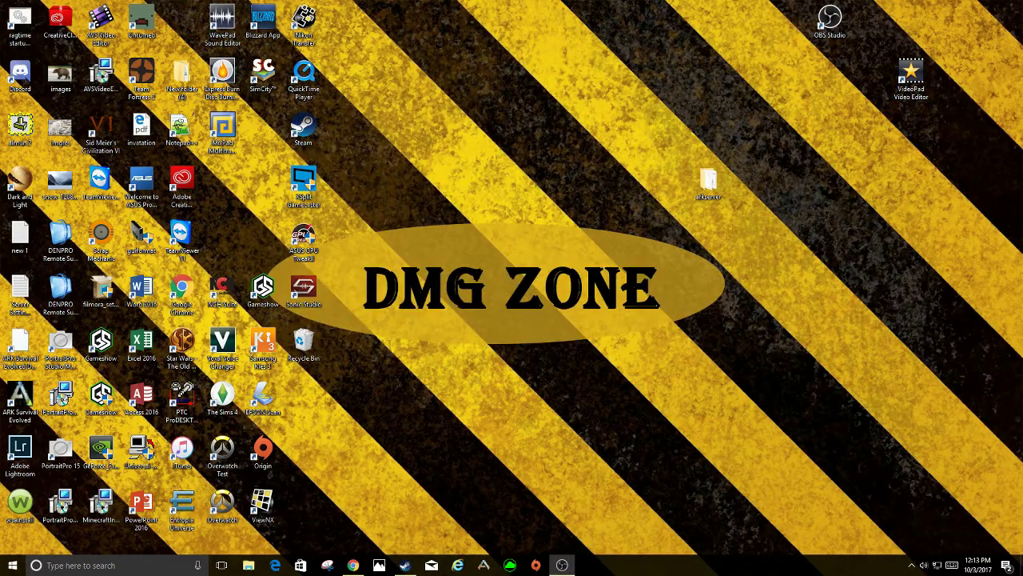
Start the Arkserver launch file, then select the Ragtime2 LAN server in ARK's server list.
double_click(701, 192)
click(442, 189)
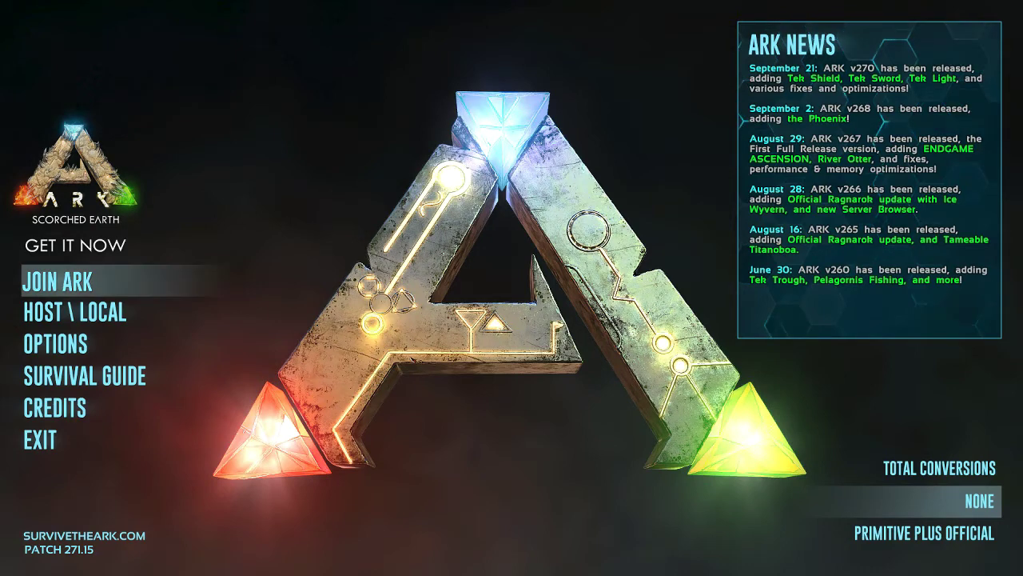
click(91, 276)
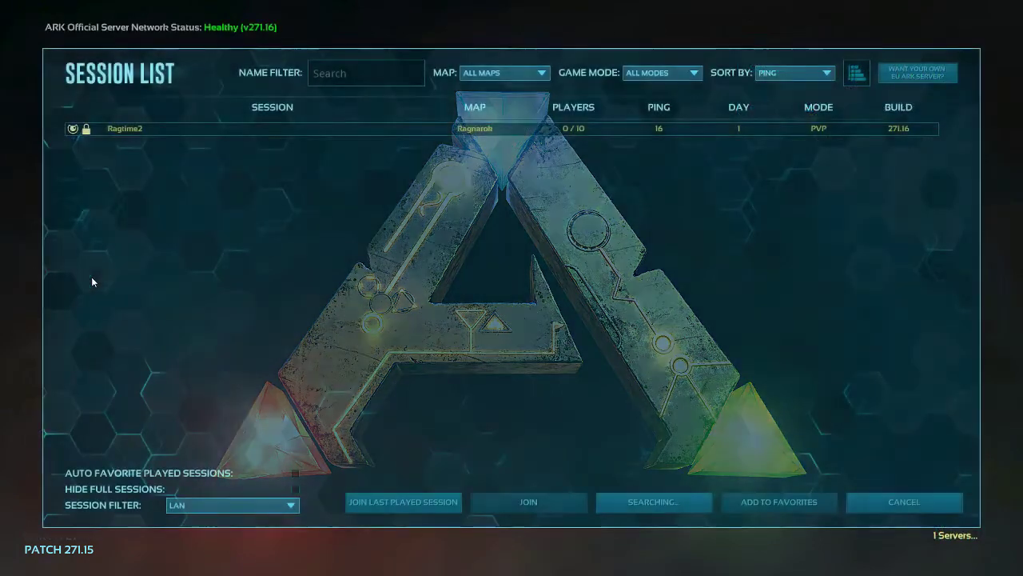
click(329, 133)
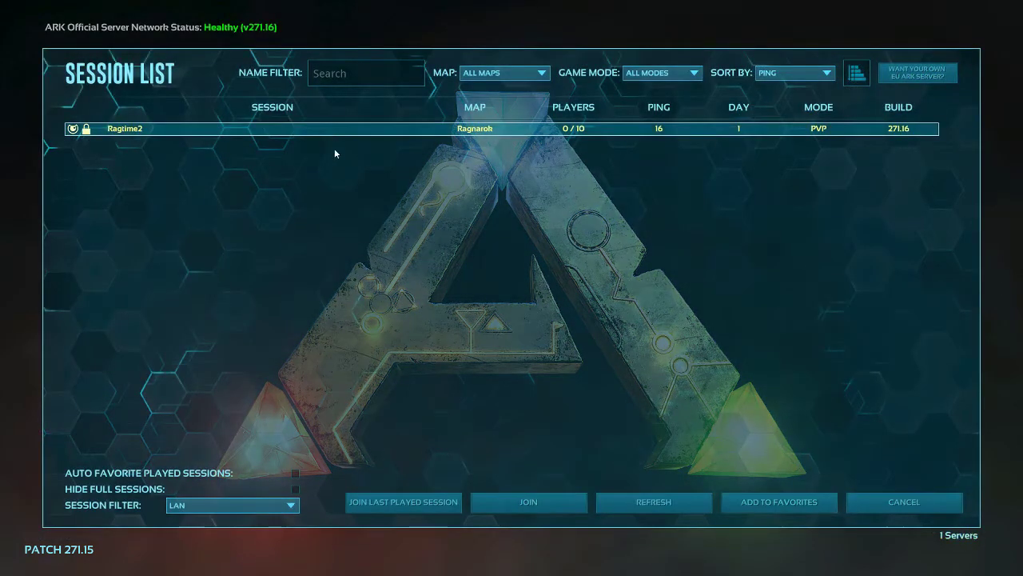
Try joining Ragtime2 with the server password, then reselect Ragtime2 in the refreshed session list.
click(499, 510)
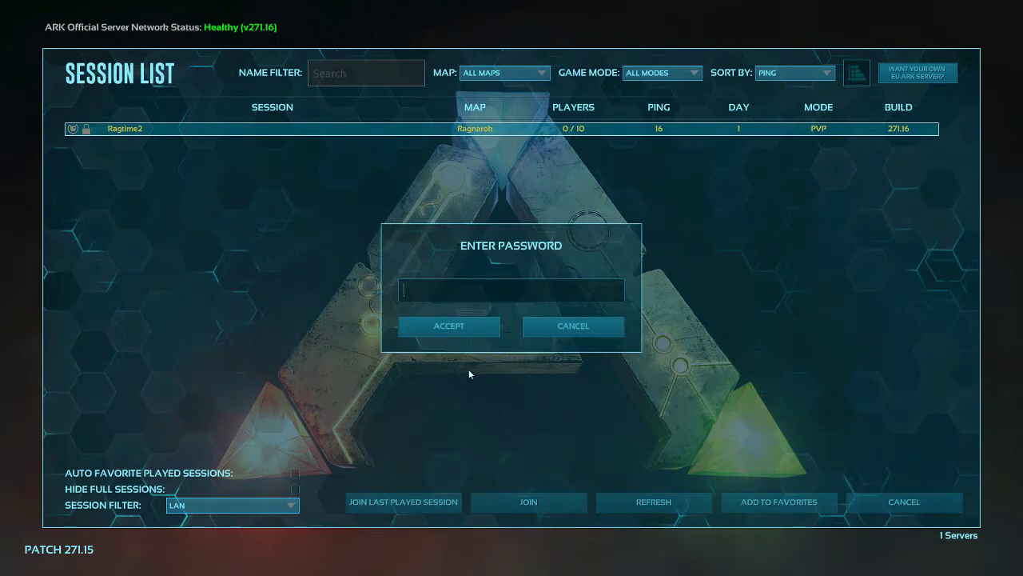
text(****)
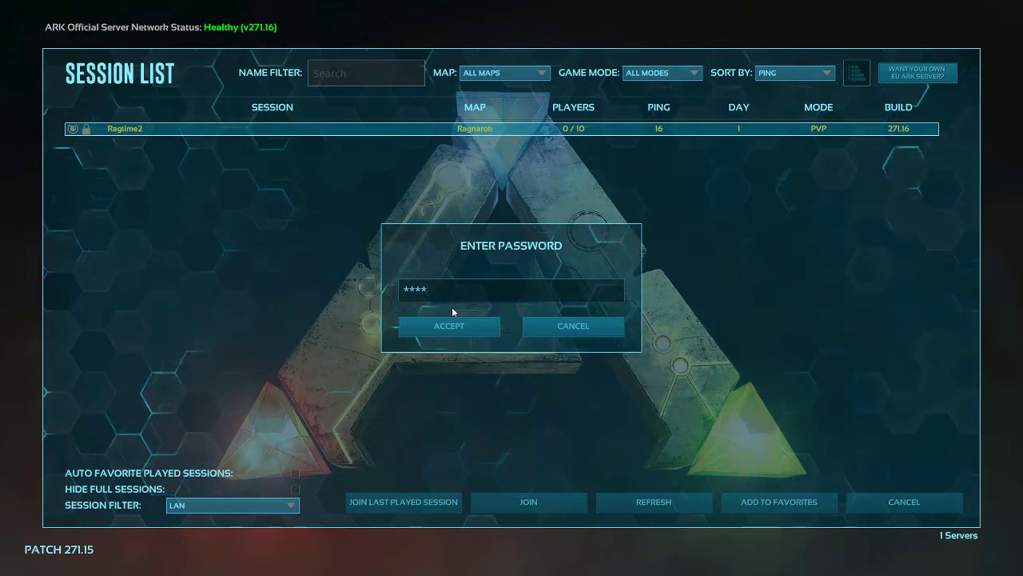
click(448, 327)
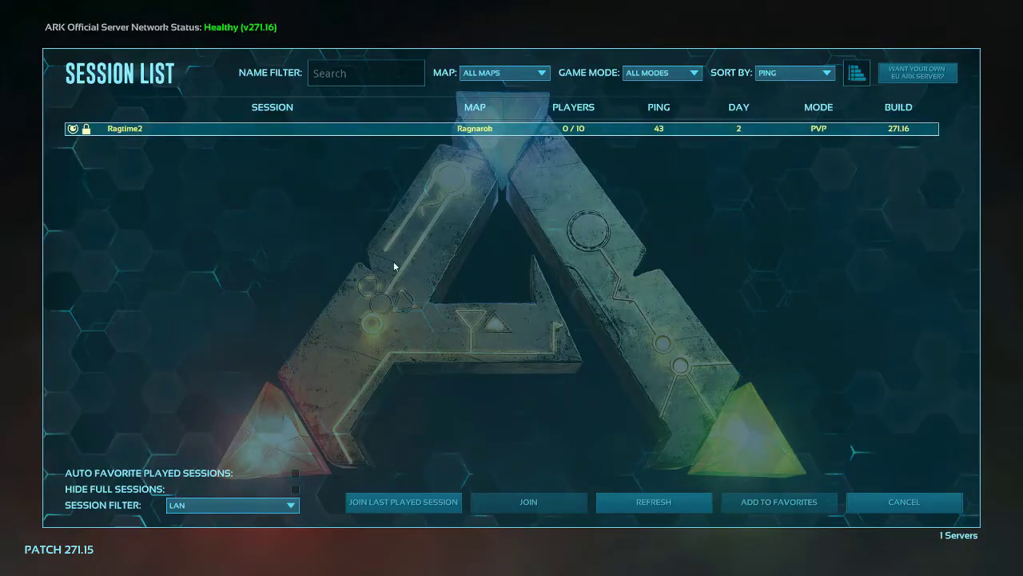
click(320, 130)
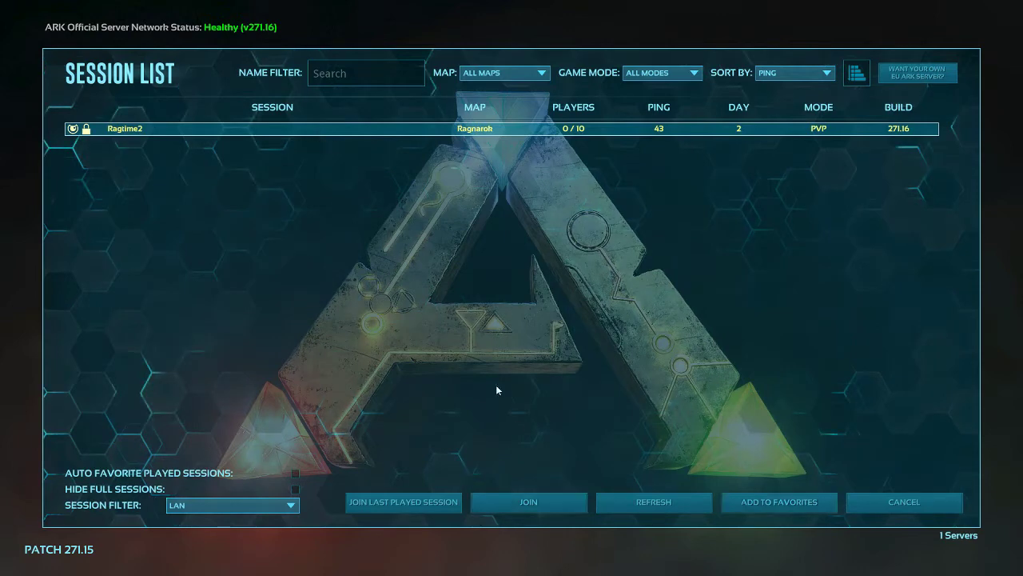
Join Ragtime2 again, enter the server password, and load into the Ragnarok world.
click(535, 500)
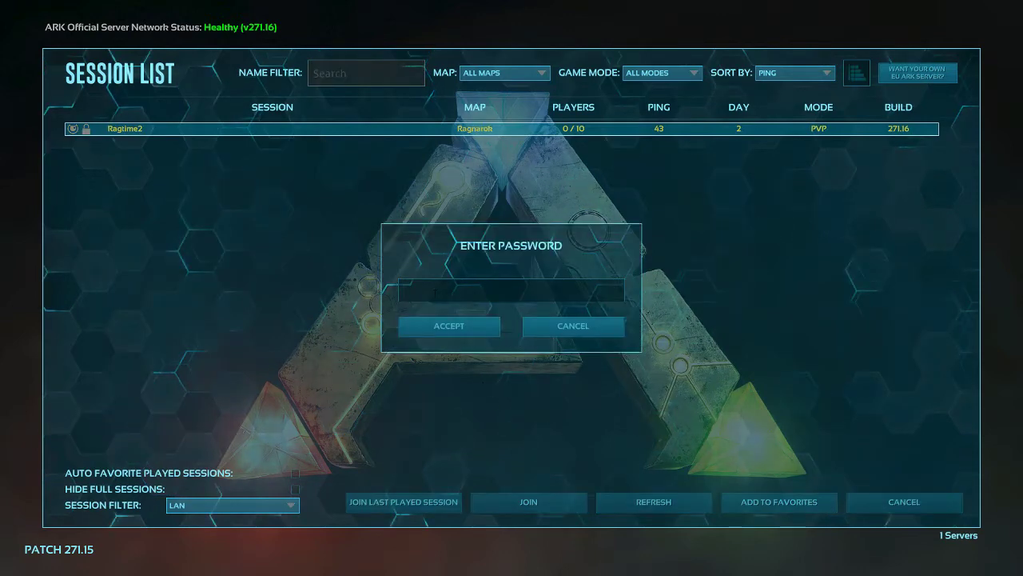
text(****)
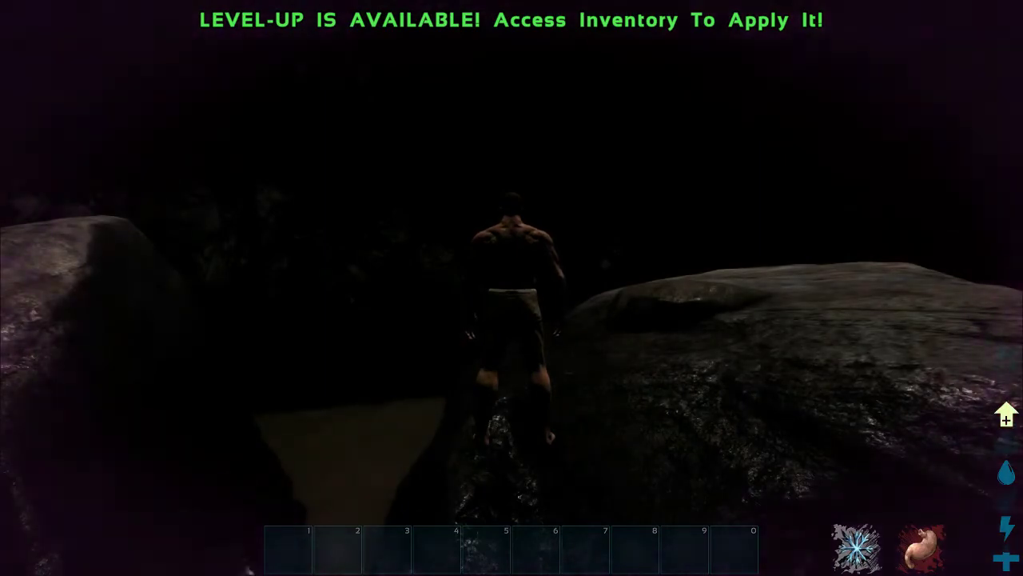
Browse the inventory's Engrams grid for steampunk copper items, then open the pause menu.
key(i)
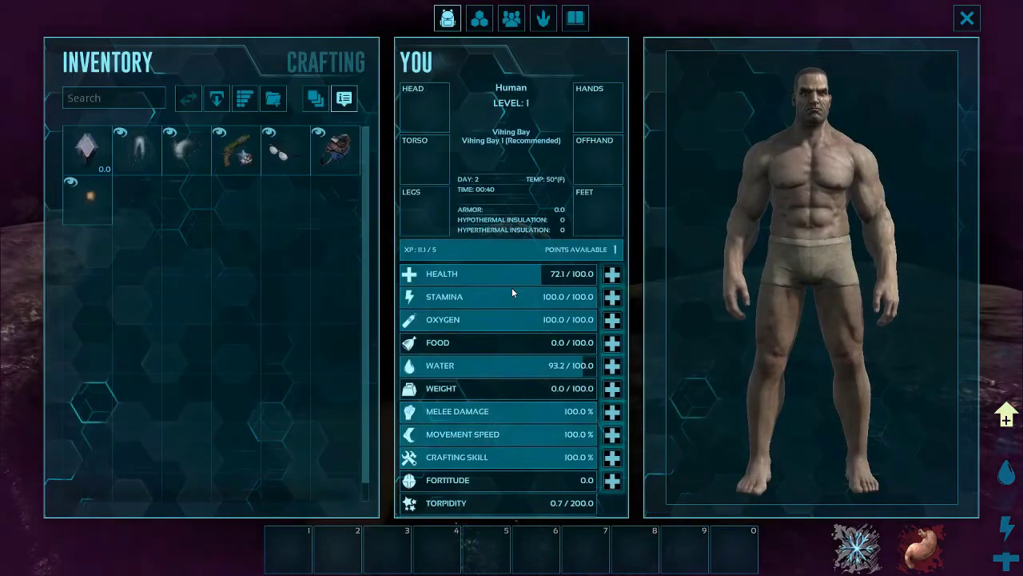
click(480, 25)
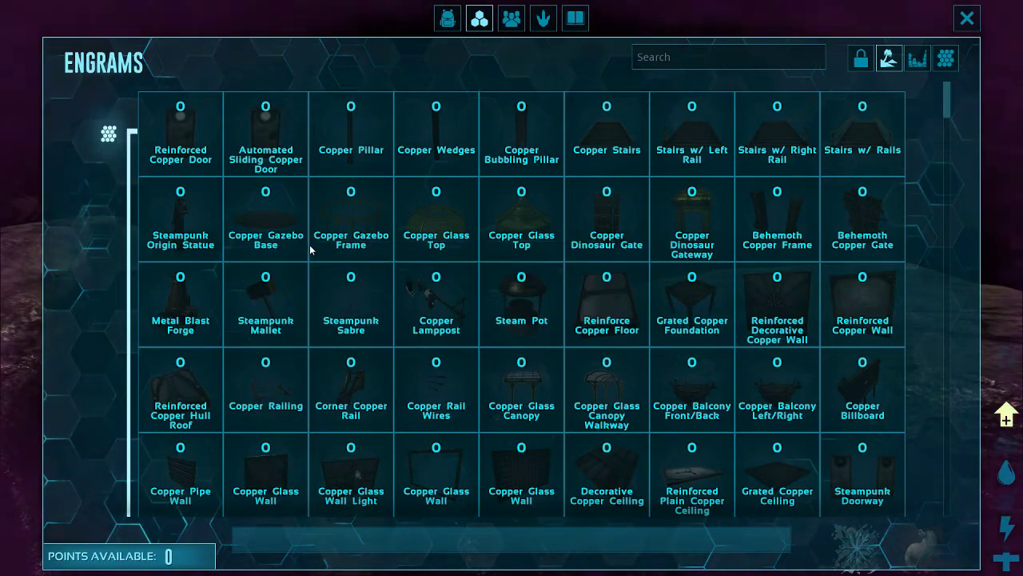
scroll(299, 254, down, 3)
scroll(299, 254, down, 2)
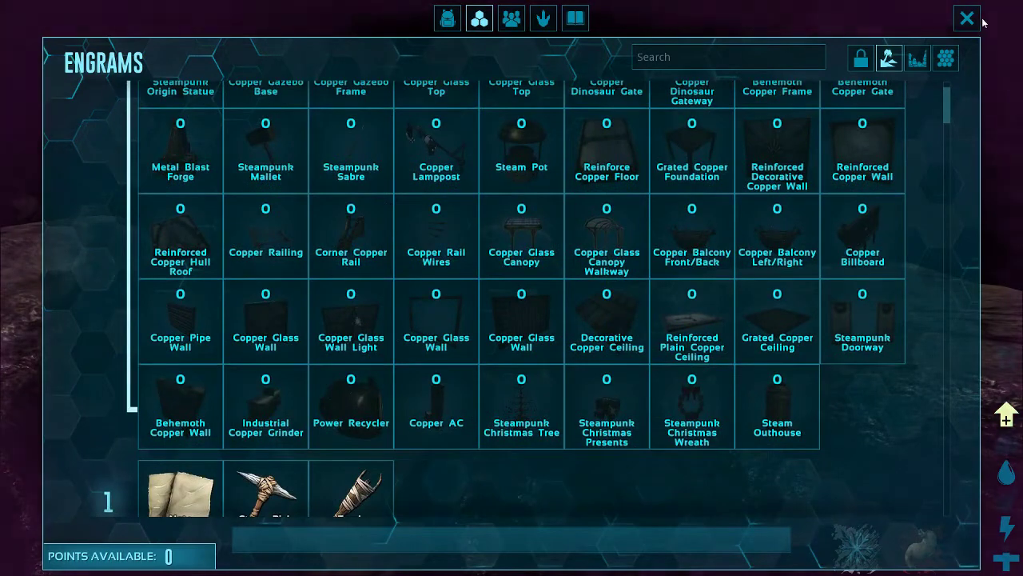
key(Escape)
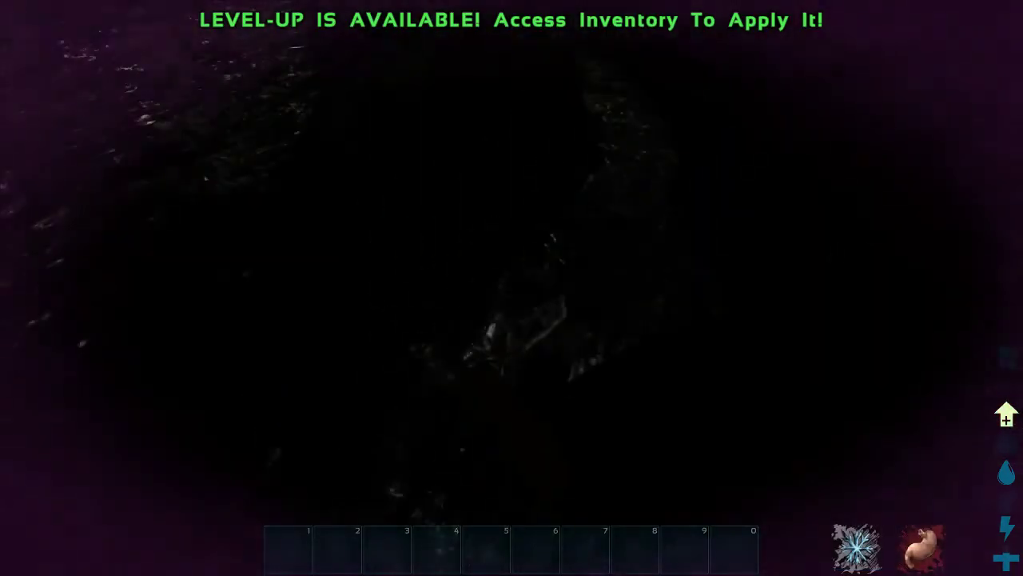
key(Escape)
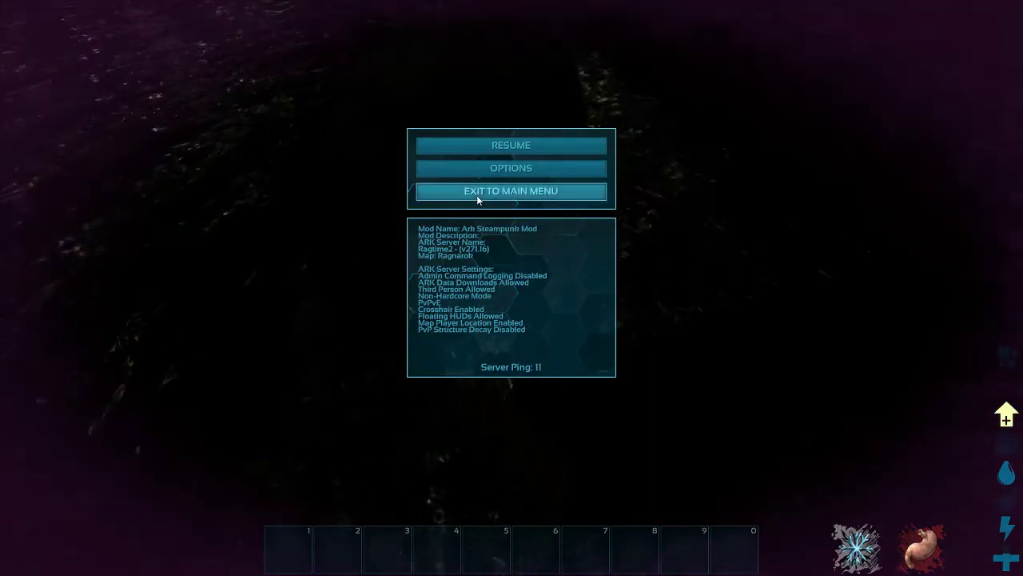
Exit the Ragtime2 server to the main menu.
click(486, 194)
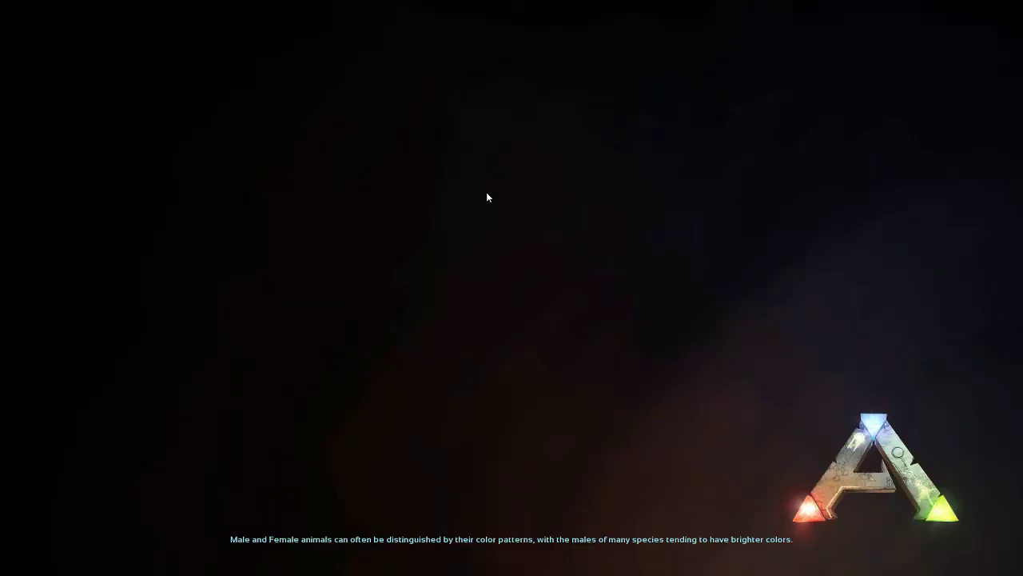